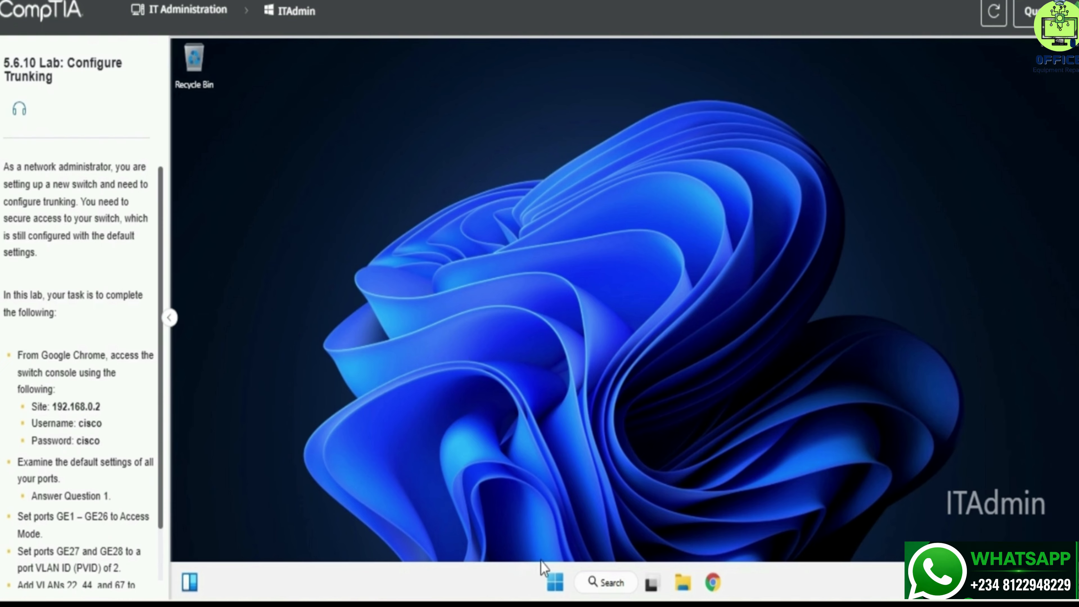
Step: Launch Chrome and load the switch login page at 192.168.0.2
left_click(713, 581)
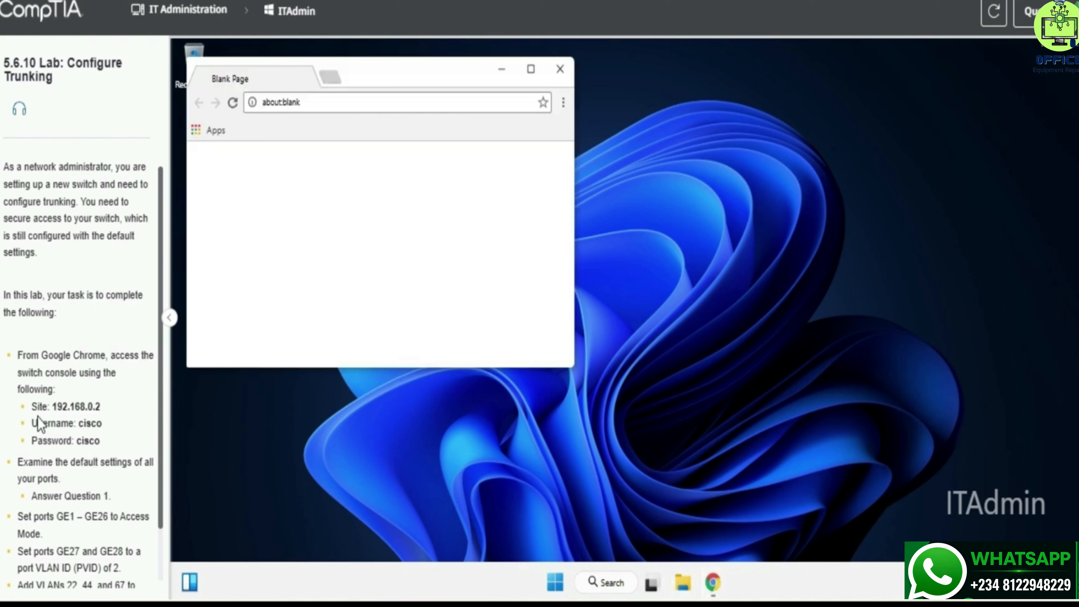
left_click_drag(52, 407, 117, 407)
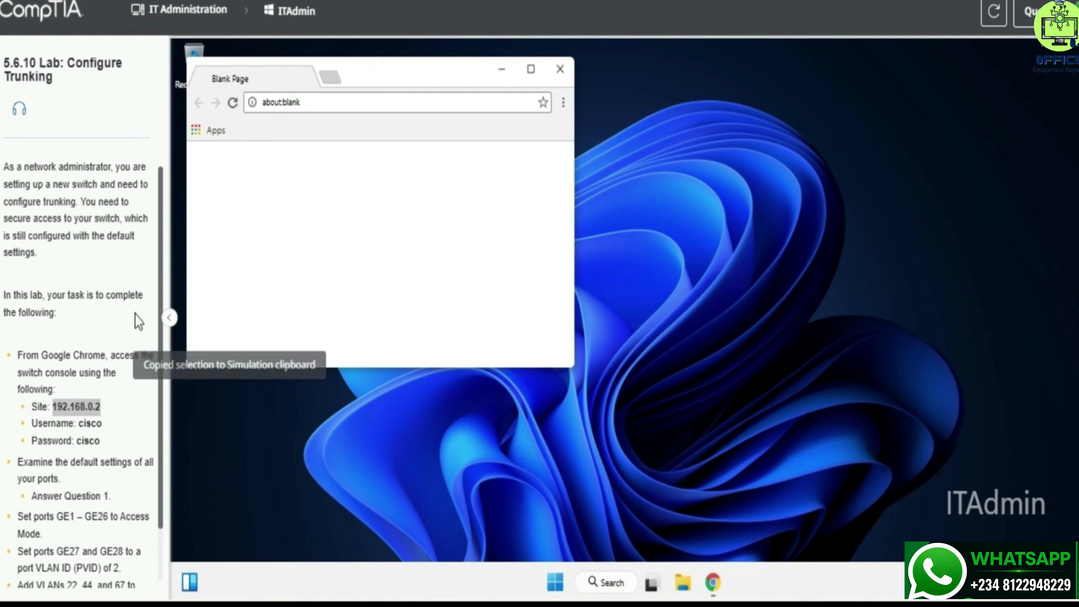
left_click(310, 102)
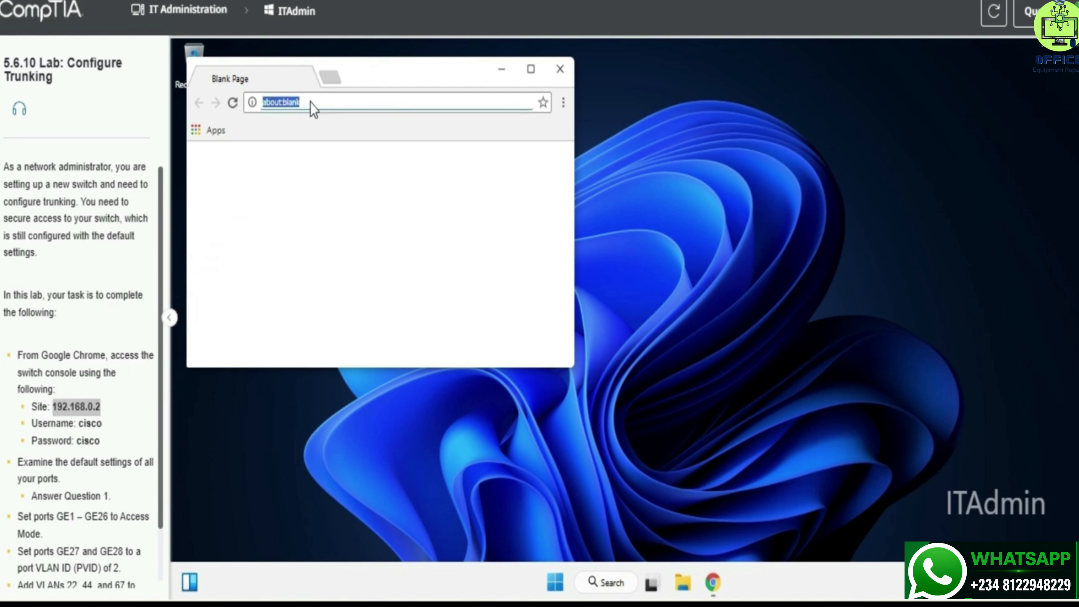
type("192")
type(".168.0.2")
key("Return")
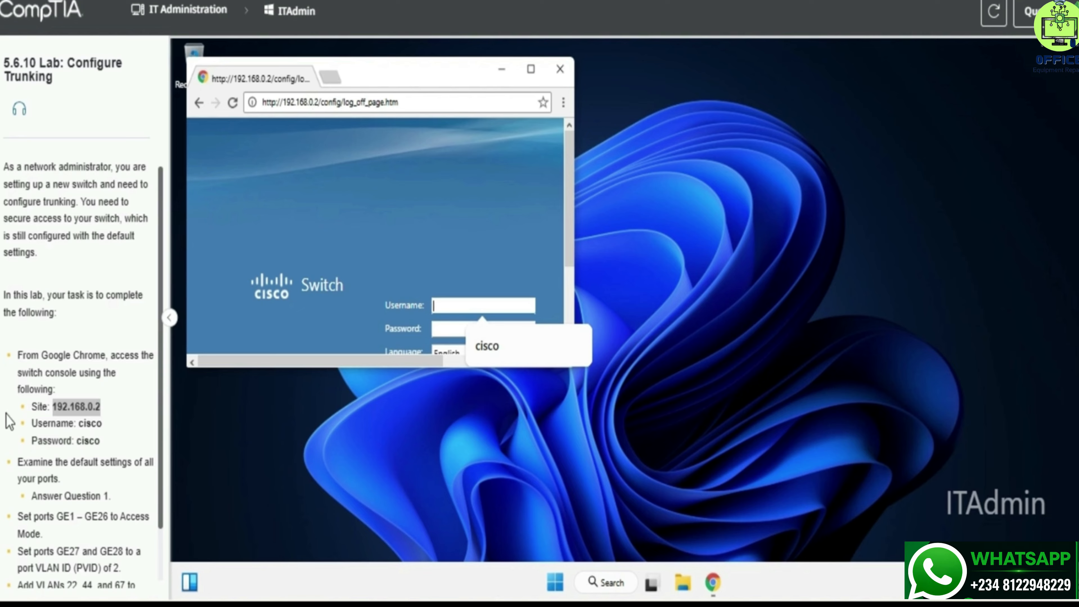
Step: Log in with the lab's administrator username and password
left_click_drag(30, 404, 101, 444)
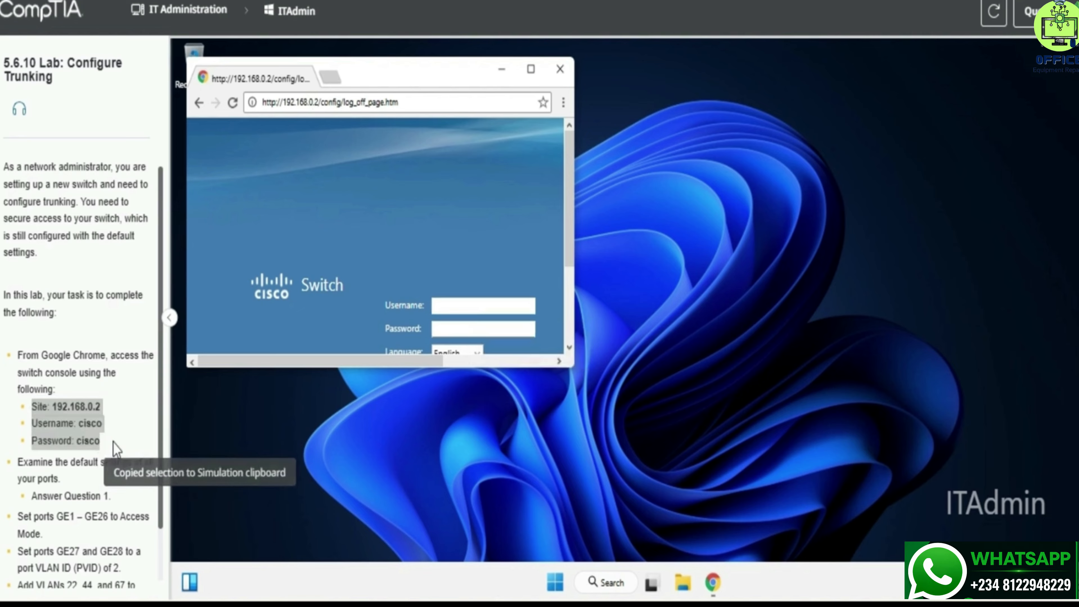
left_click(465, 305)
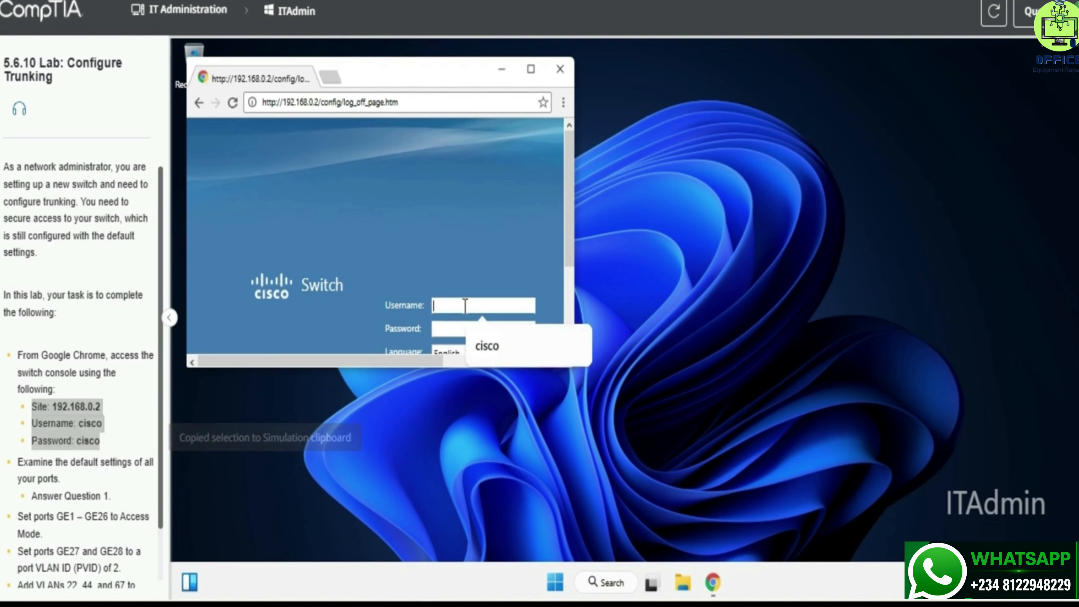
type("cisco")
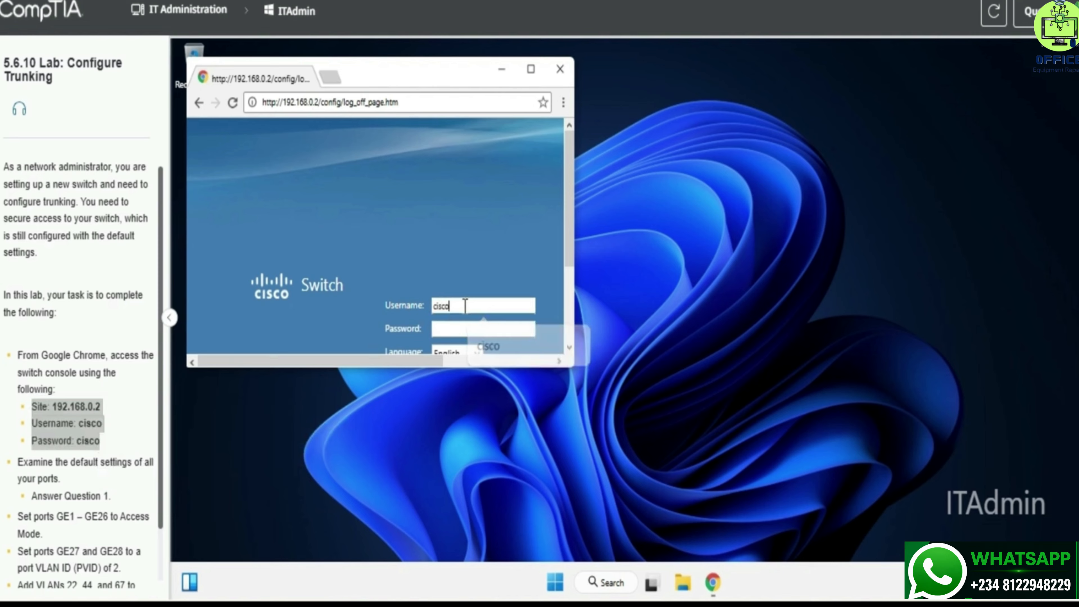
key("Tab")
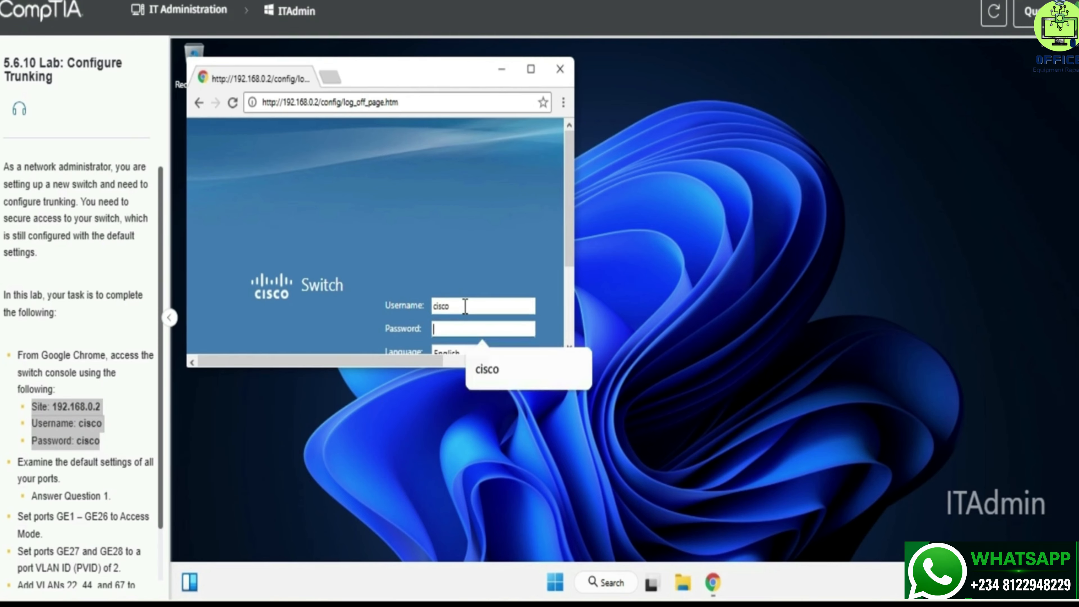
type("cisco")
key("Return")
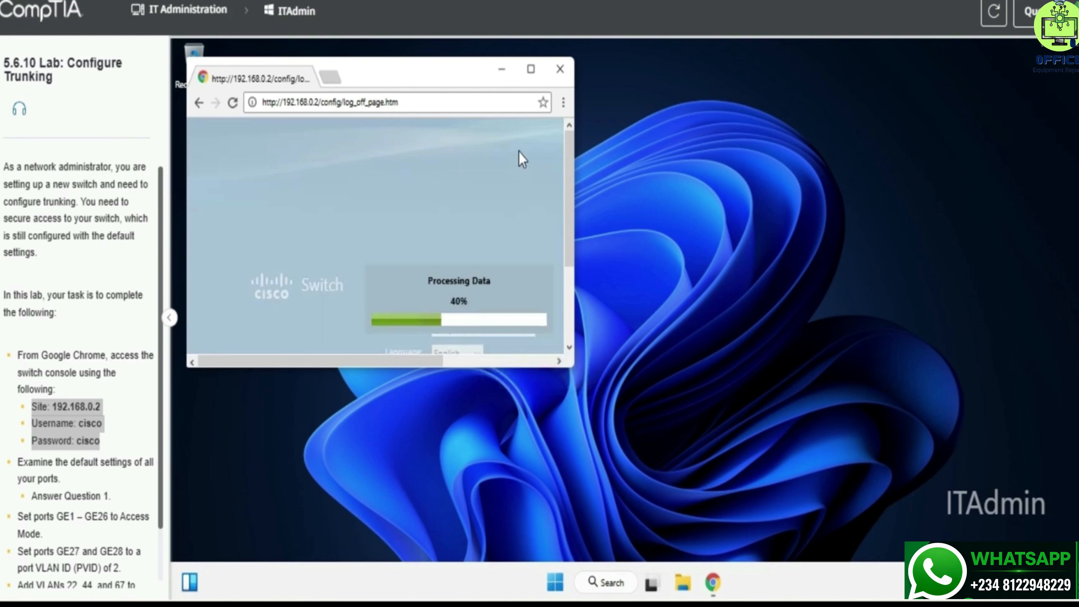
Step: Maximize the browser window and copy the 'default settings' phrase from the instructions
left_click(537, 68)
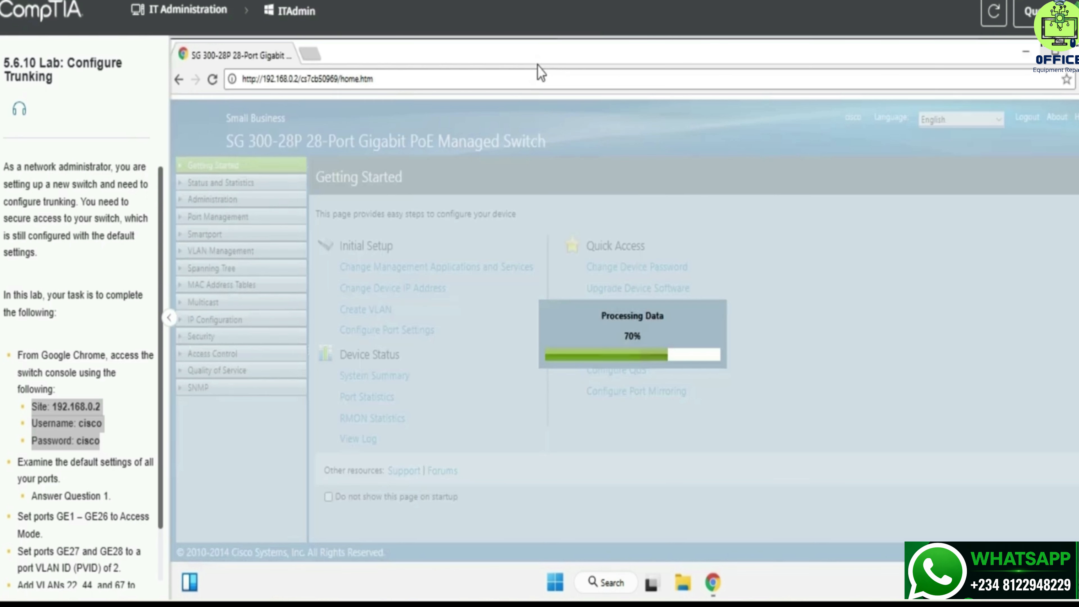
right_click(473, 301)
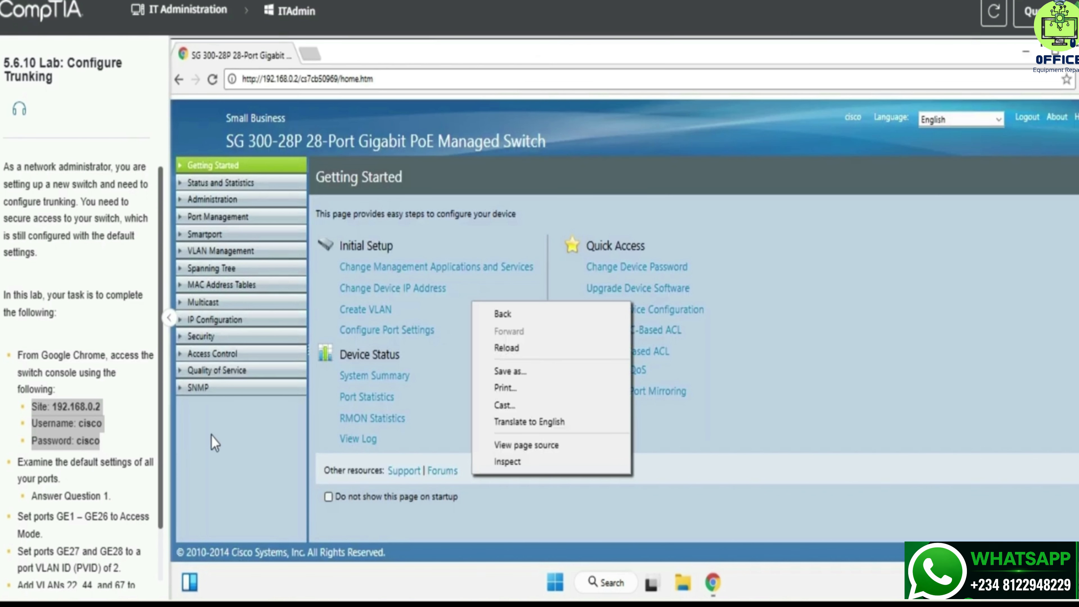
left_click(209, 444)
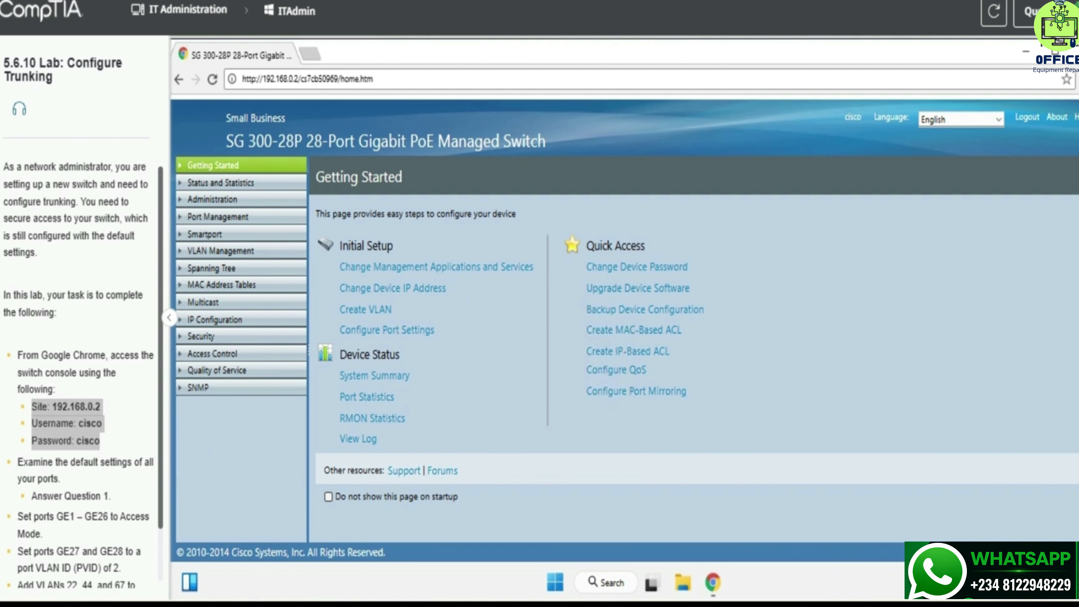
left_click_drag(44, 468, 136, 463)
left_click(114, 466)
key("ctrl+c")
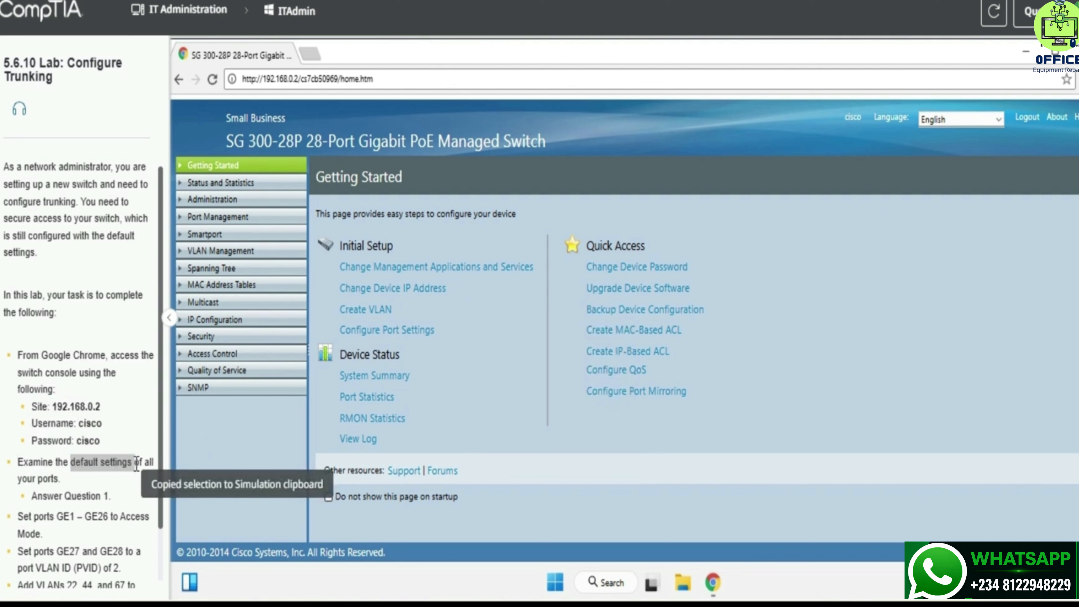
left_click(135, 464)
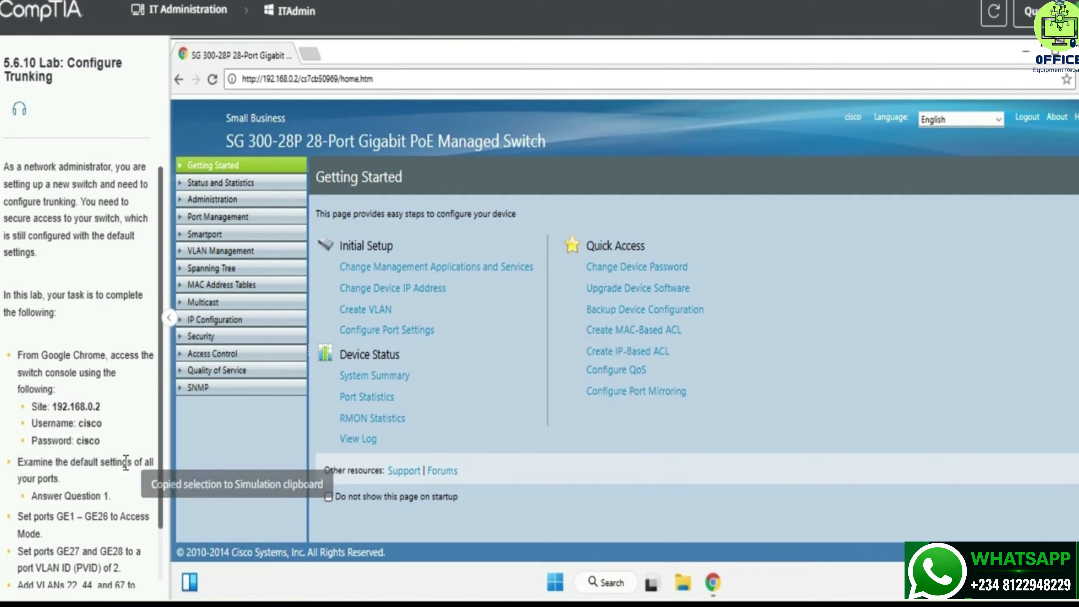
Step: Show the VLAN Management > Interface Settings table with each port's VLAN mode
left_click(196, 248)
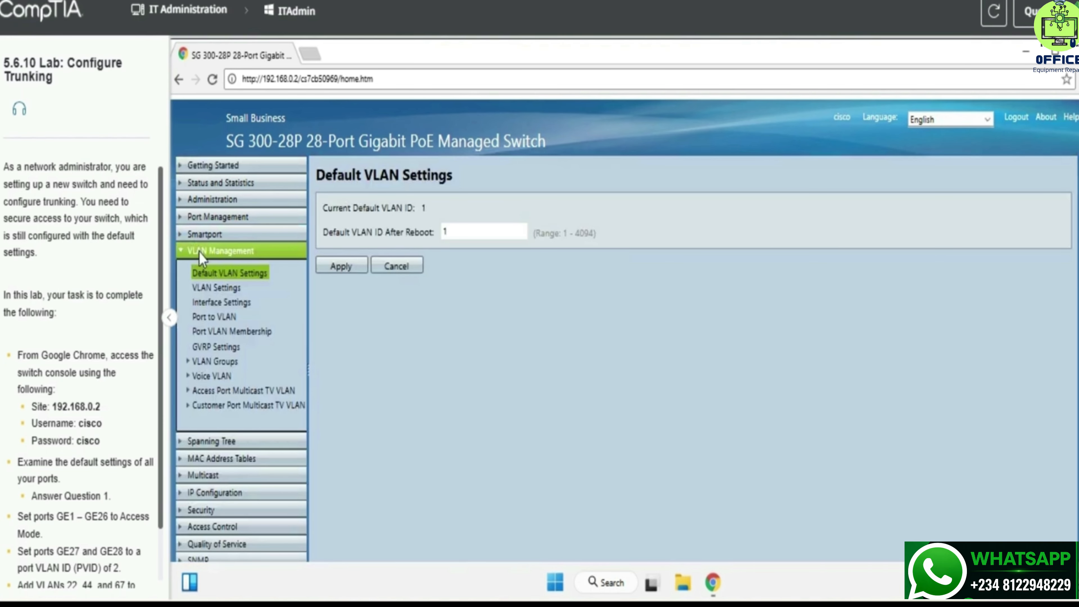
left_click(228, 305)
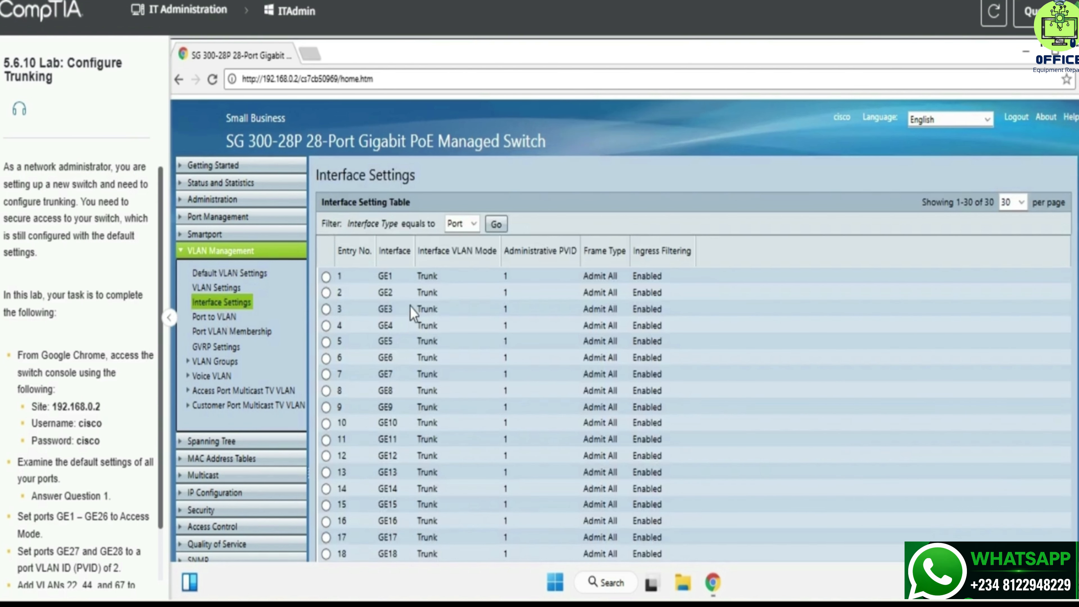
scroll(410, 308, "down", 2)
left_click_drag(32, 496, 86, 497)
key("ctrl+c")
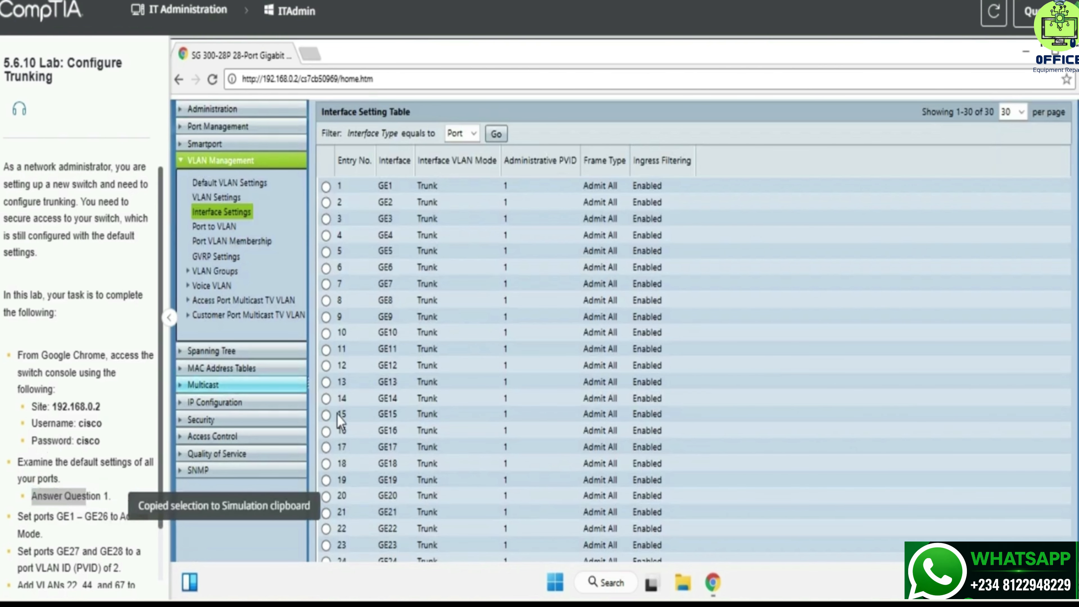
Step: Choose Trunk for lab question 1 after checking the ports' default VLAN mode
left_click(1036, 12)
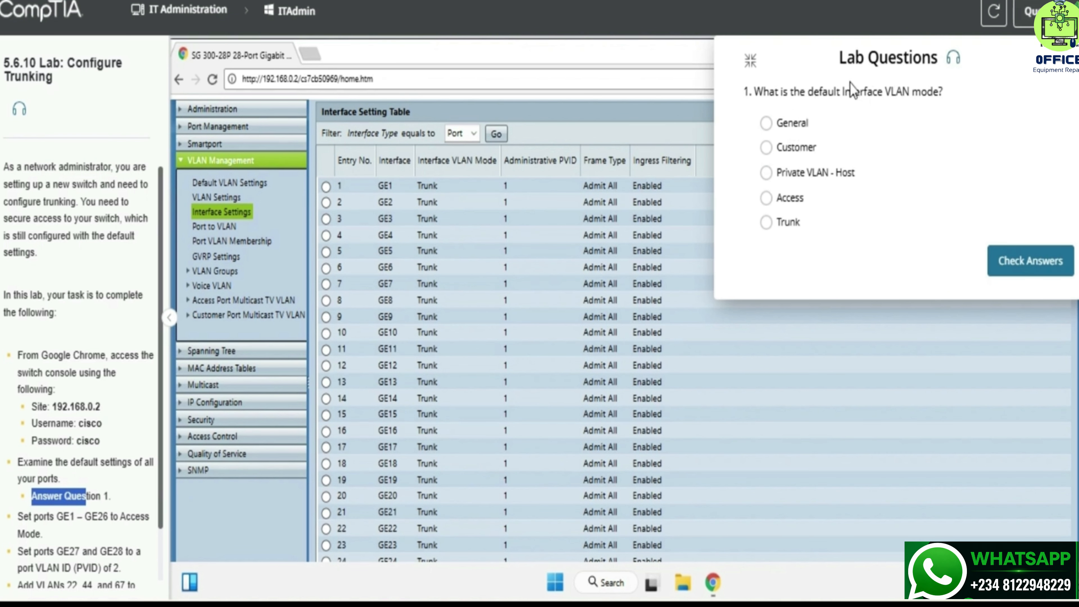
left_click(844, 95)
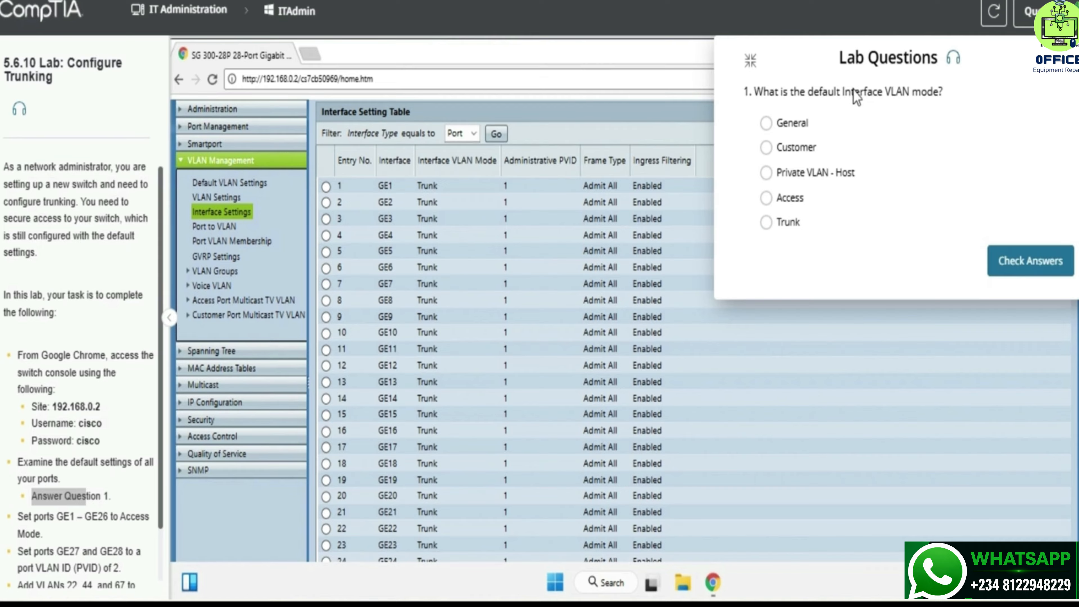
left_click(36, 473)
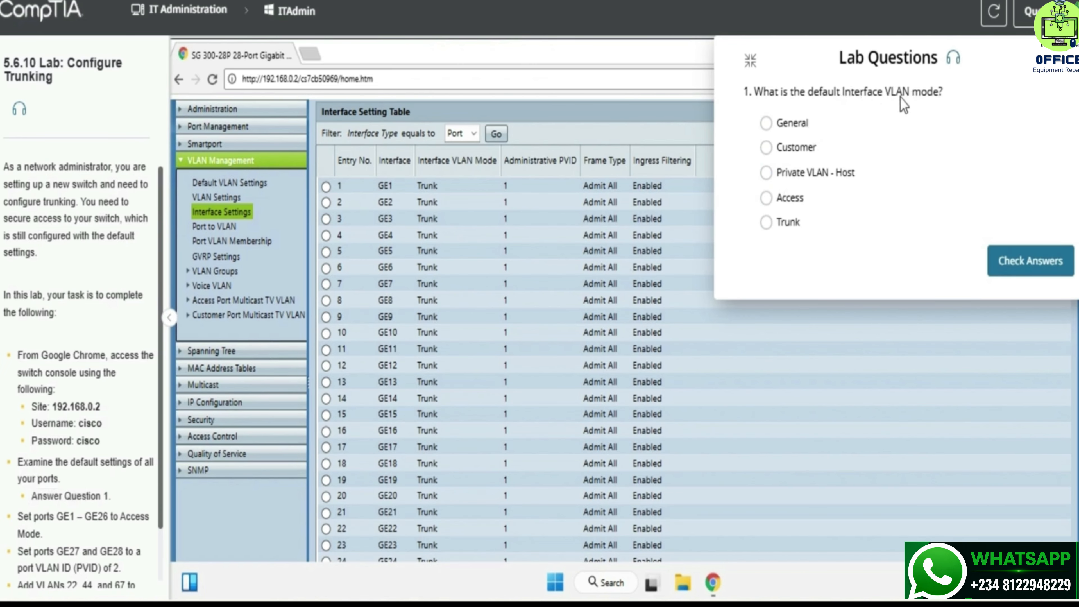
left_click(1058, 59)
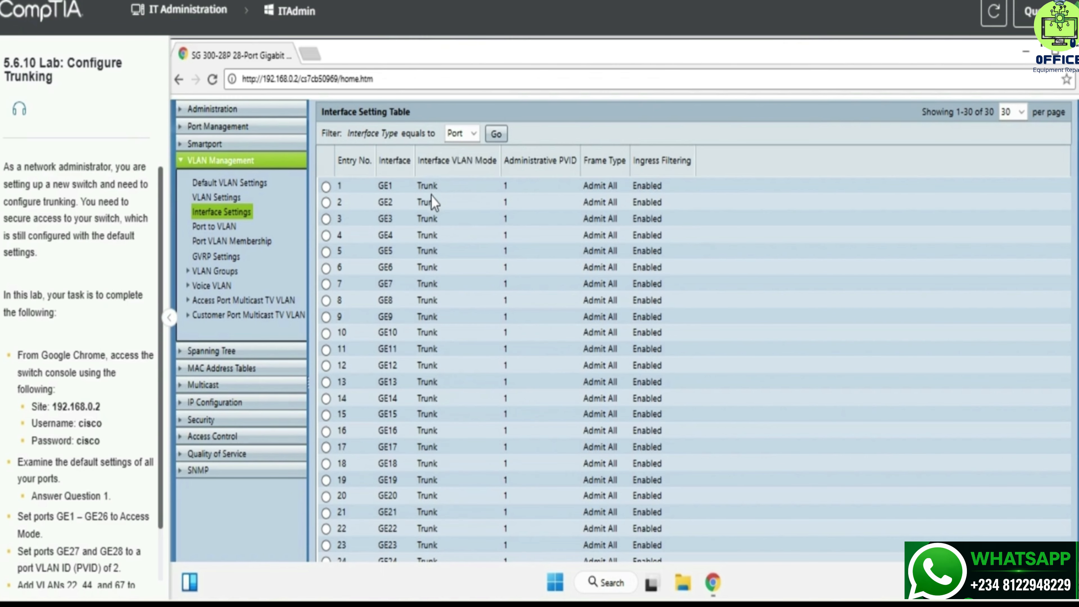
scroll(459, 234, "down", 3)
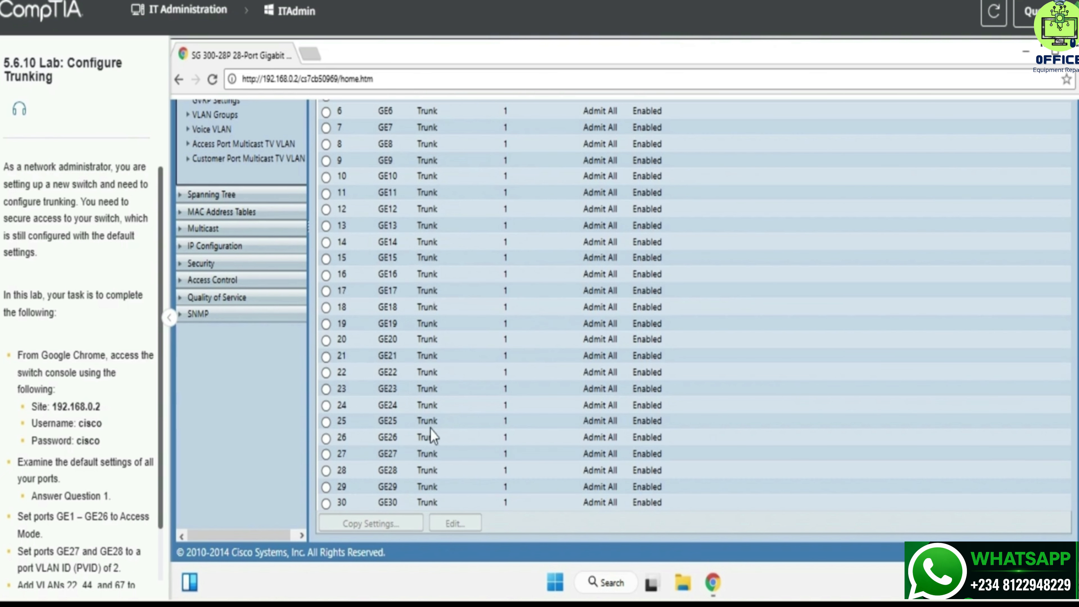
scroll(455, 340, "up", 5)
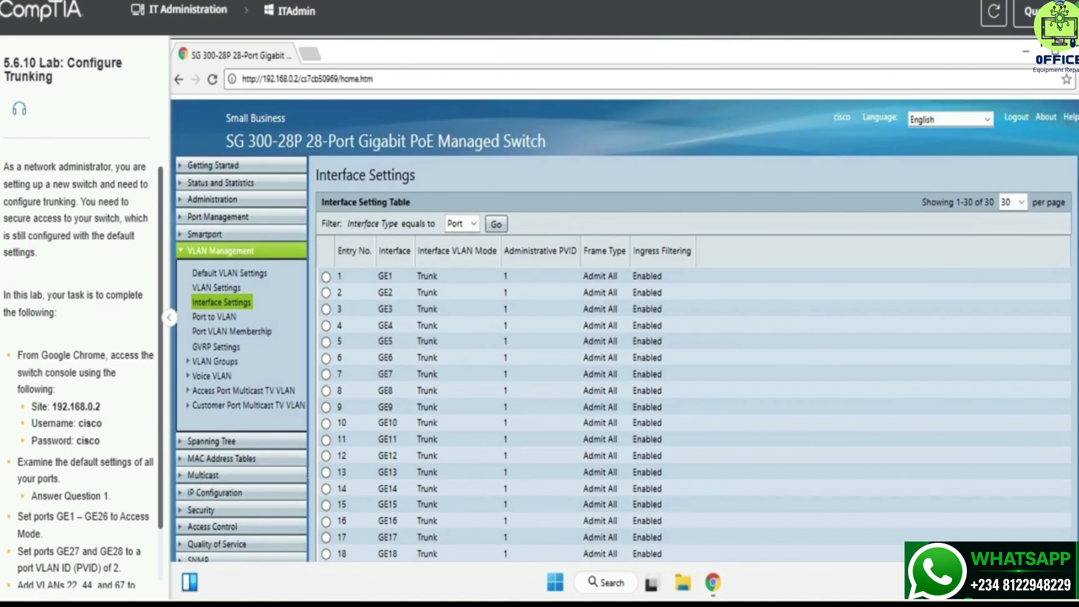
left_click(1028, 12)
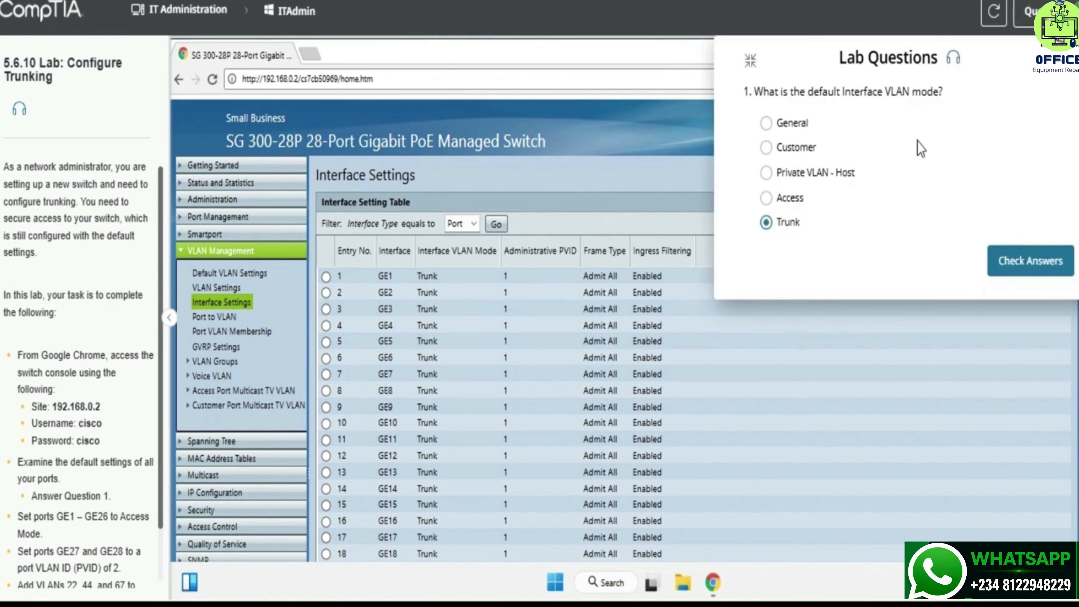
Step: Close the lab questions and select port GE1 in the interface table
left_click(1050, 71)
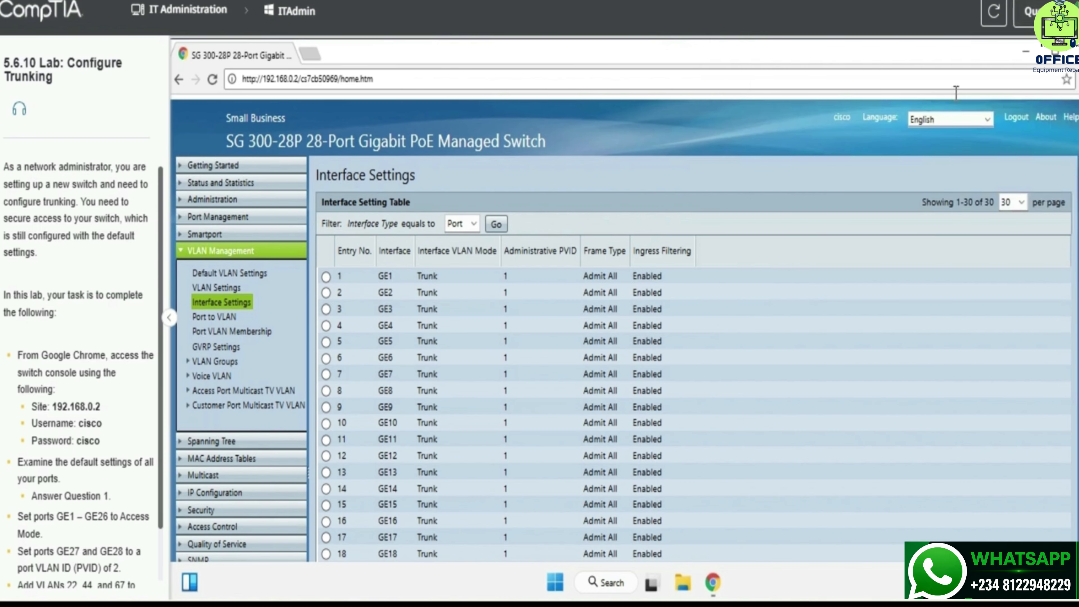
scroll(114, 437, "down", 3)
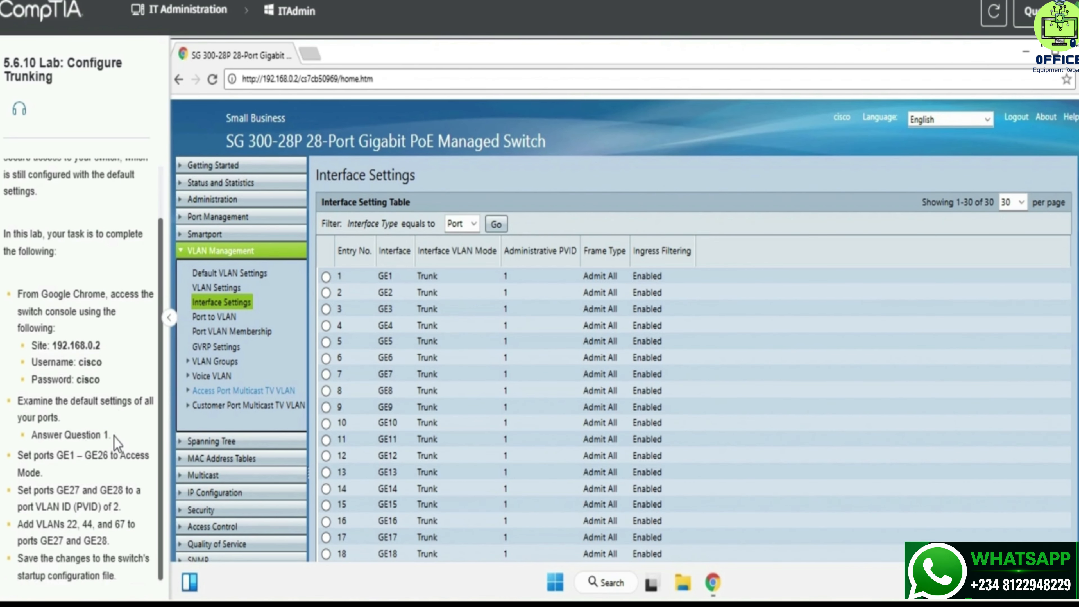
left_click_drag(17, 454, 88, 464)
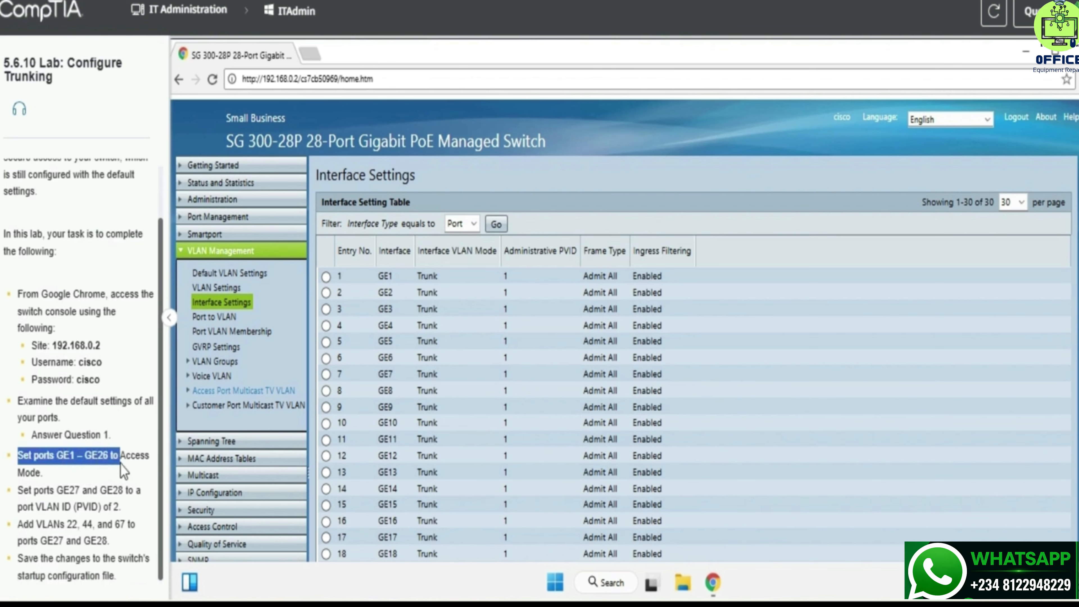
key("ctrl+c")
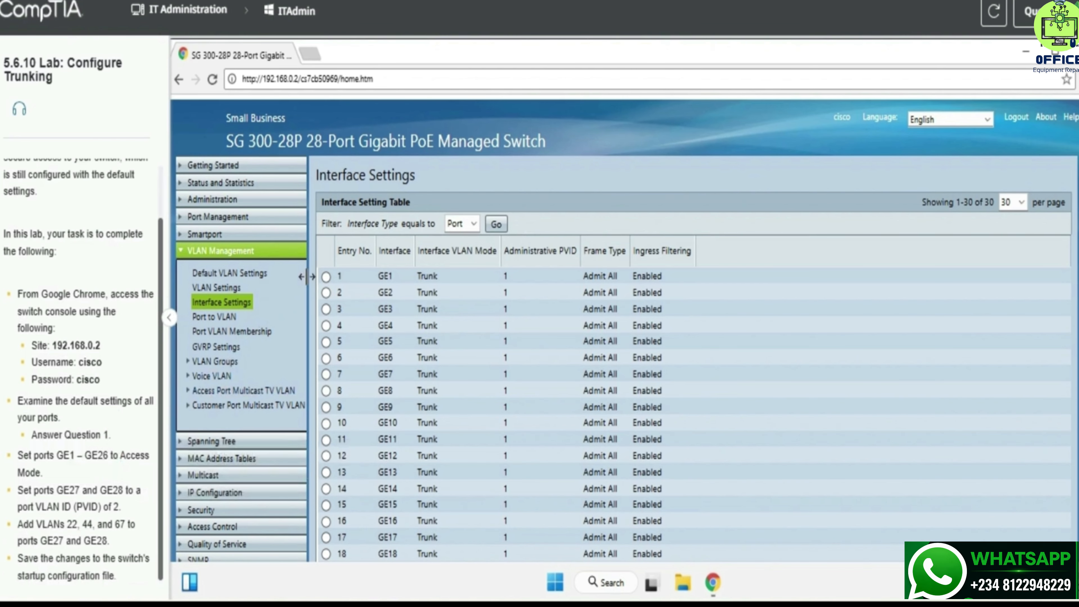
left_click(326, 276)
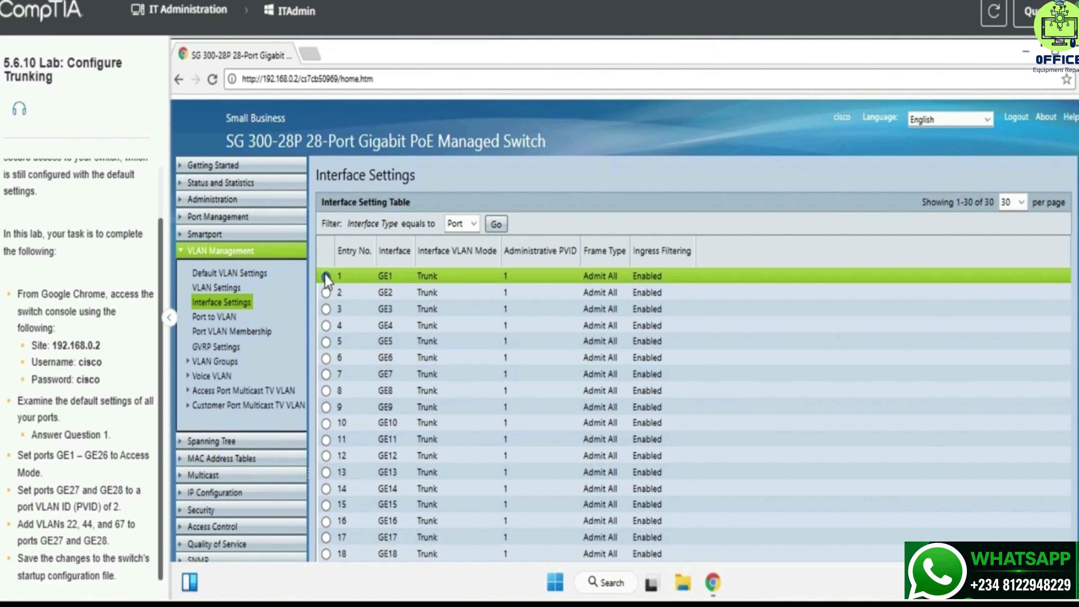
Step: Set GE1's Interface VLAN Mode to Access and apply it
scroll(450, 344, "down", 5)
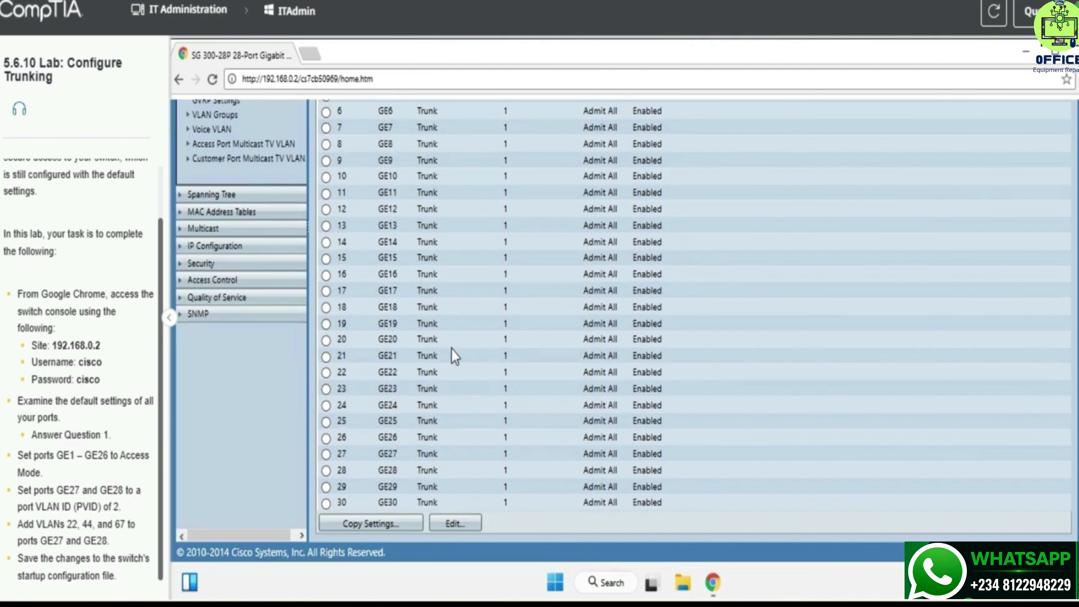
left_click(467, 525)
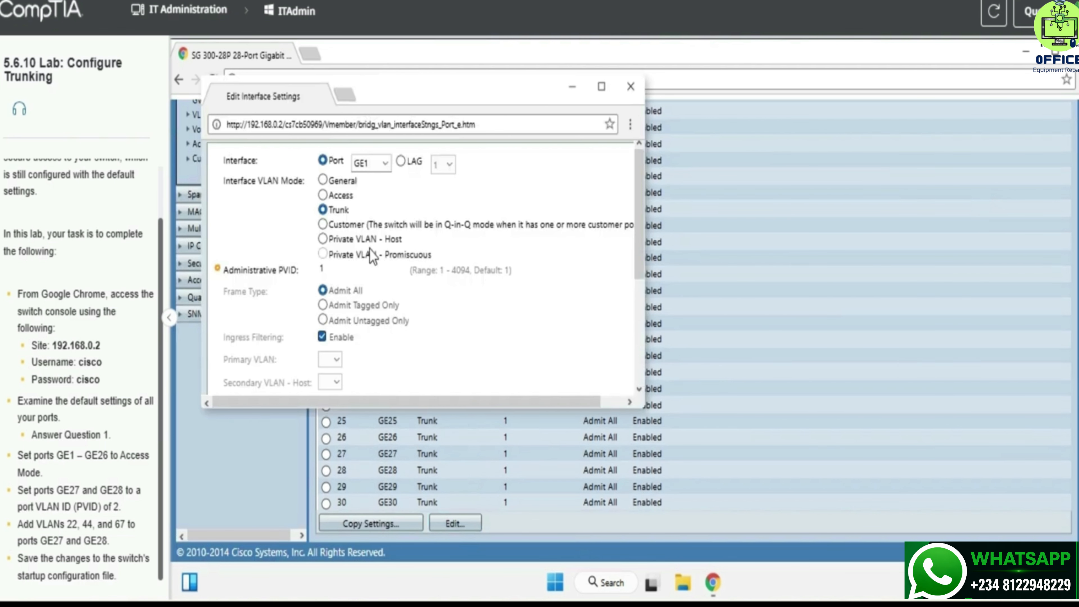
left_click(324, 195)
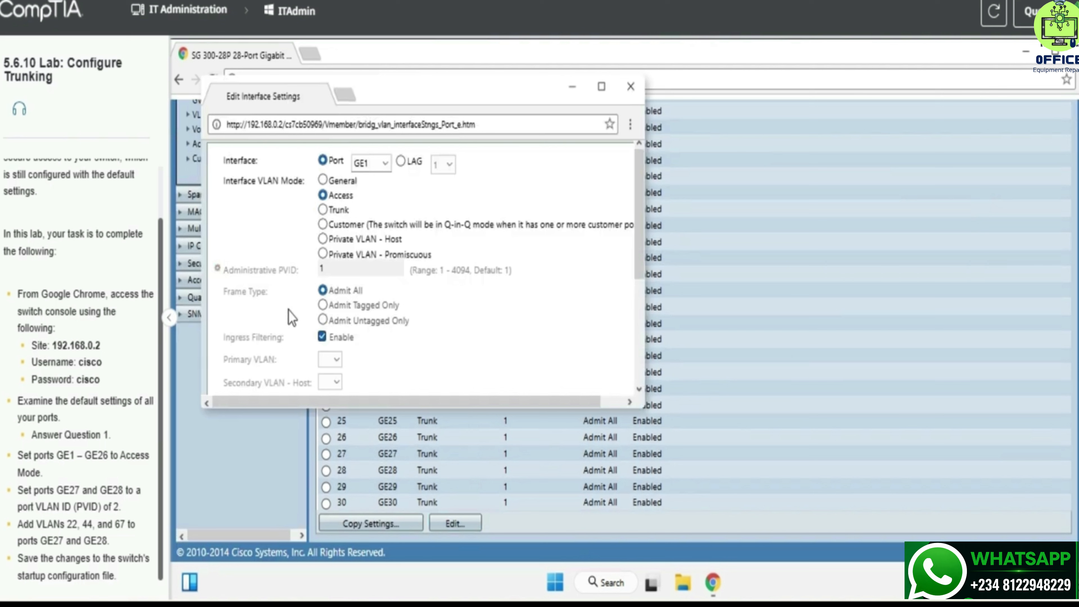
scroll(284, 344, "down", 3)
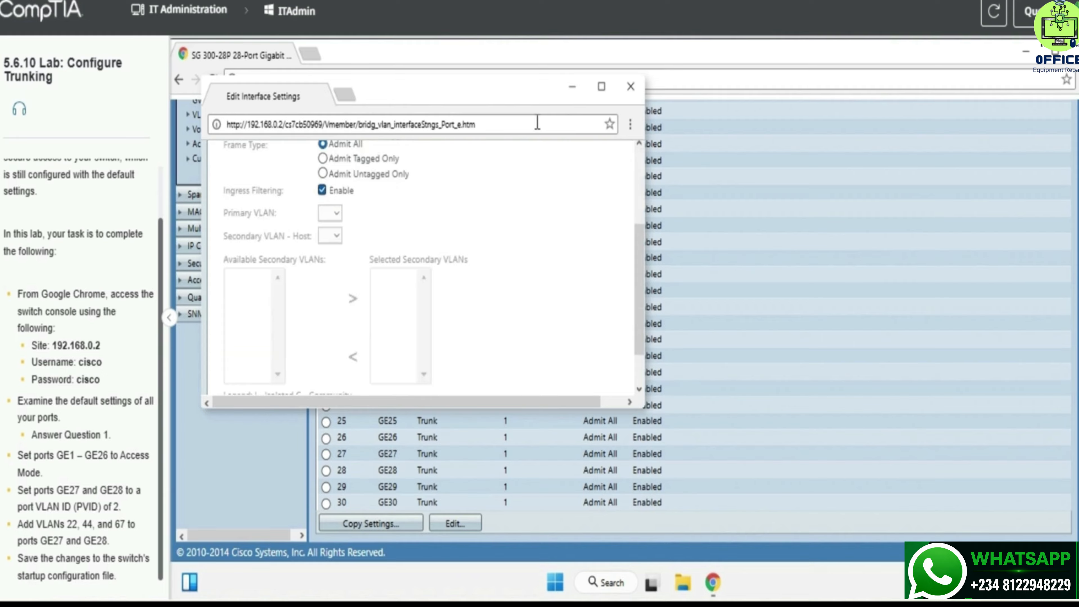
left_click(601, 86)
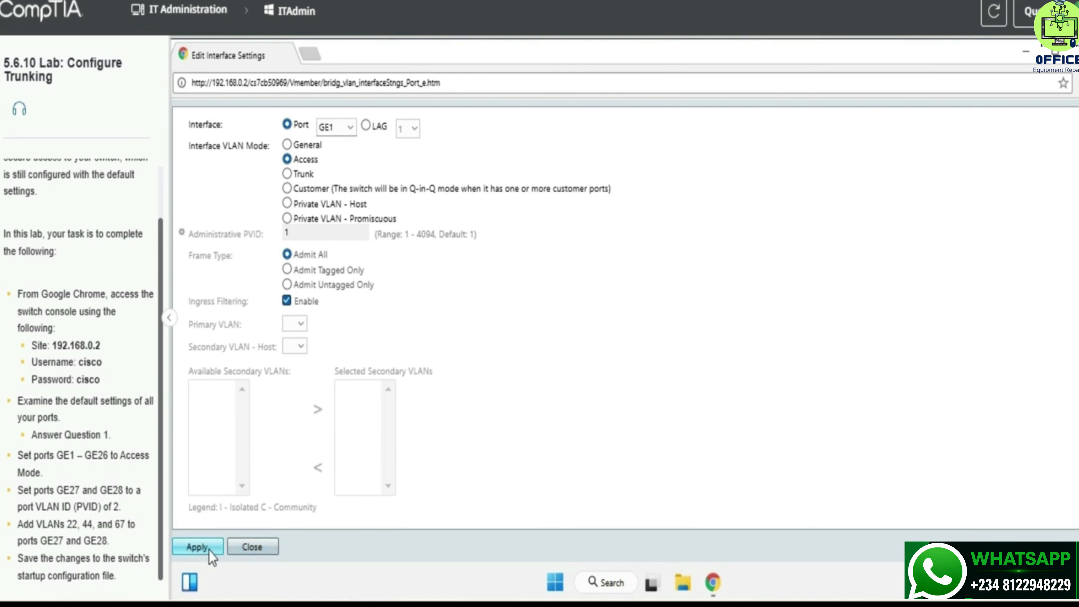
left_click(198, 548)
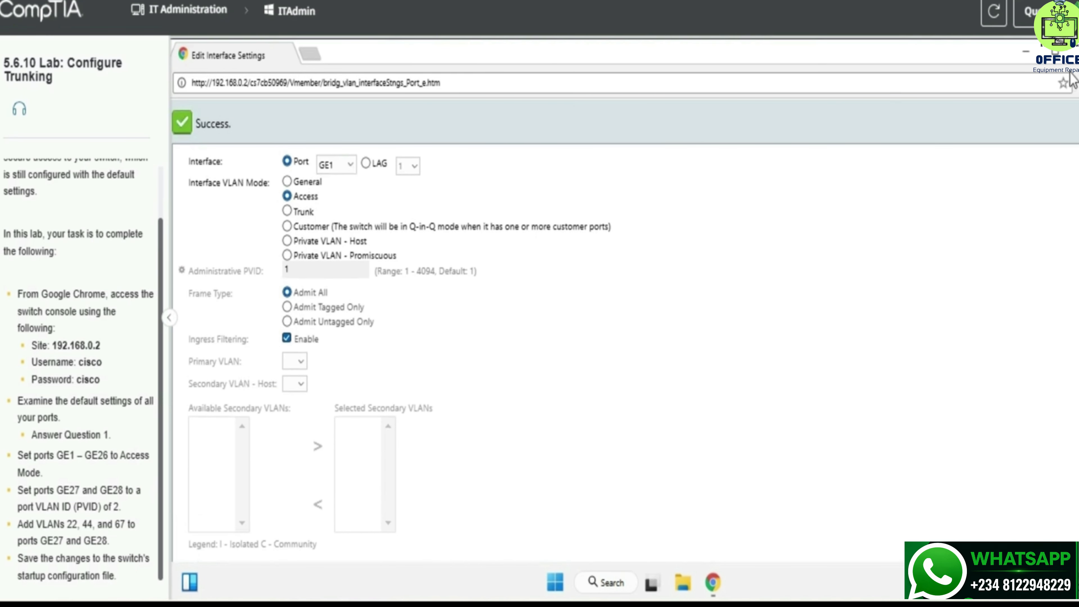
Step: Close the GE1 editor and review the table now showing GE1 as Access
left_click(1074, 51)
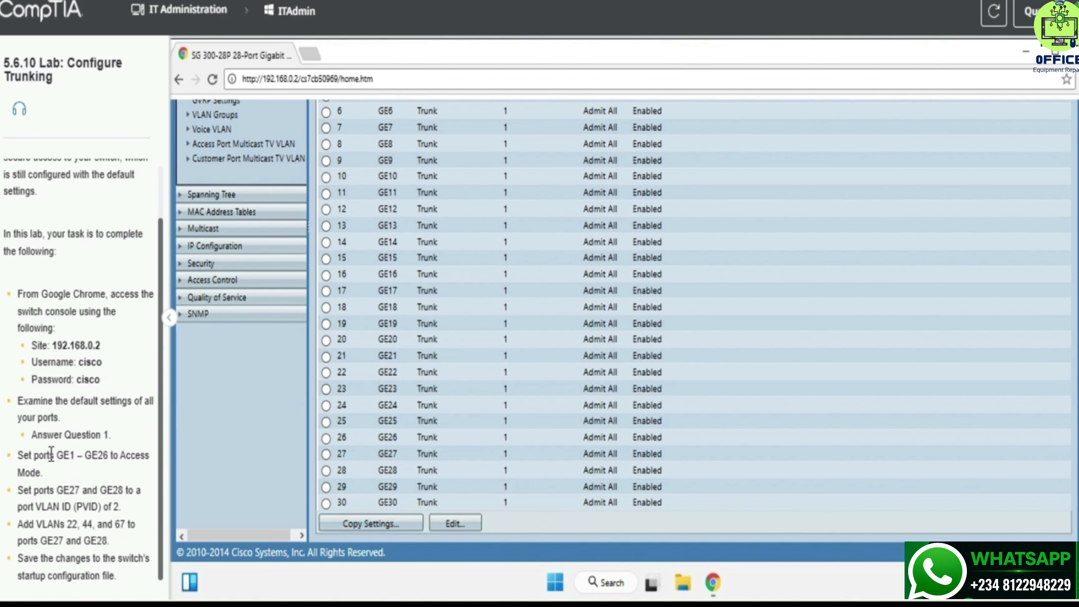
left_click_drag(57, 453, 115, 447)
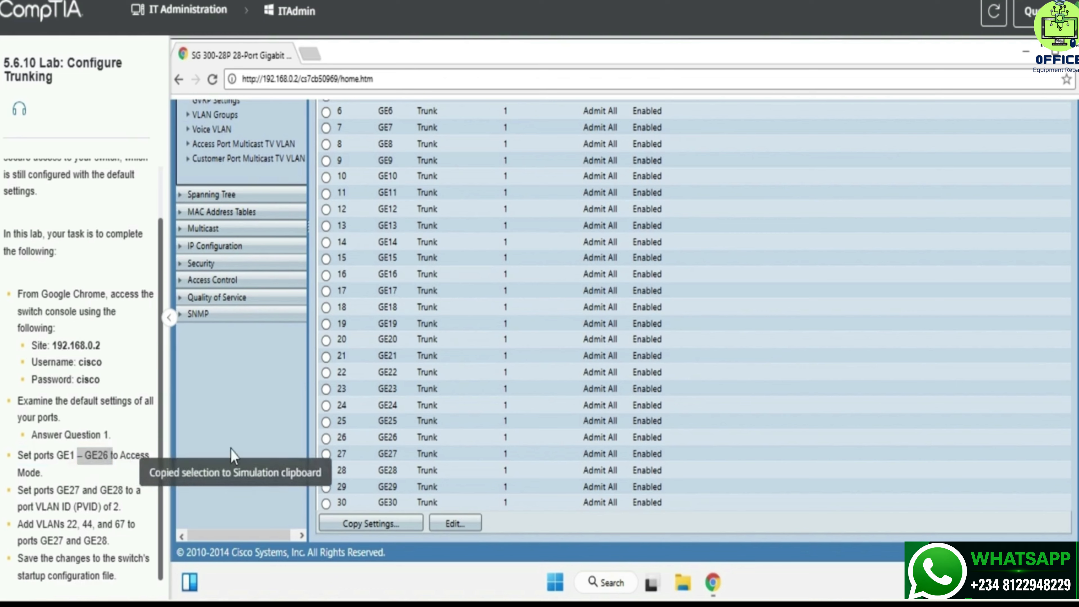
scroll(448, 365, "up", 5)
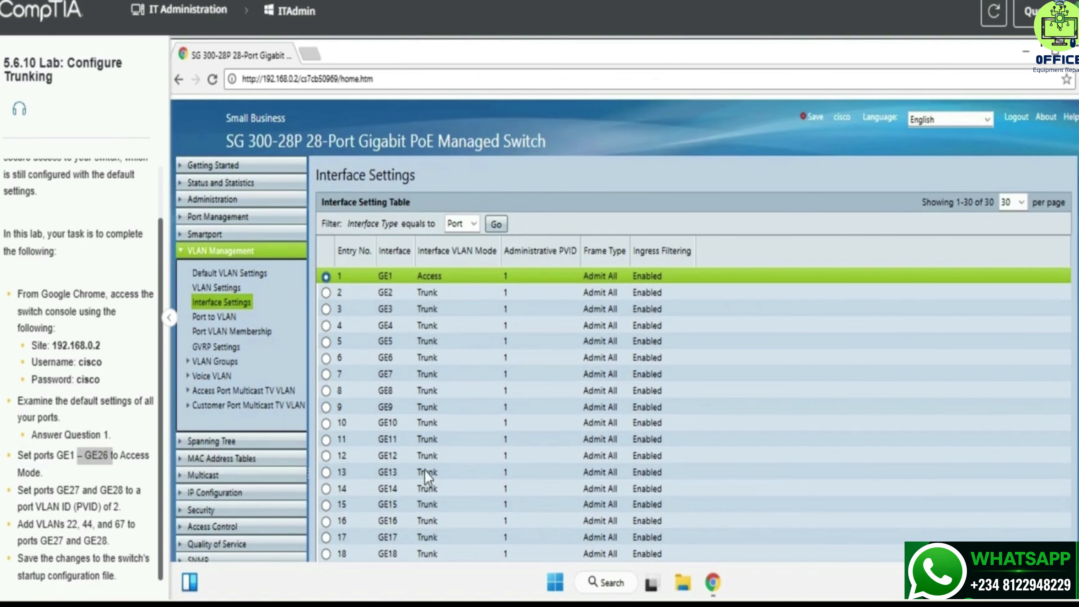
scroll(424, 431, "down", 5)
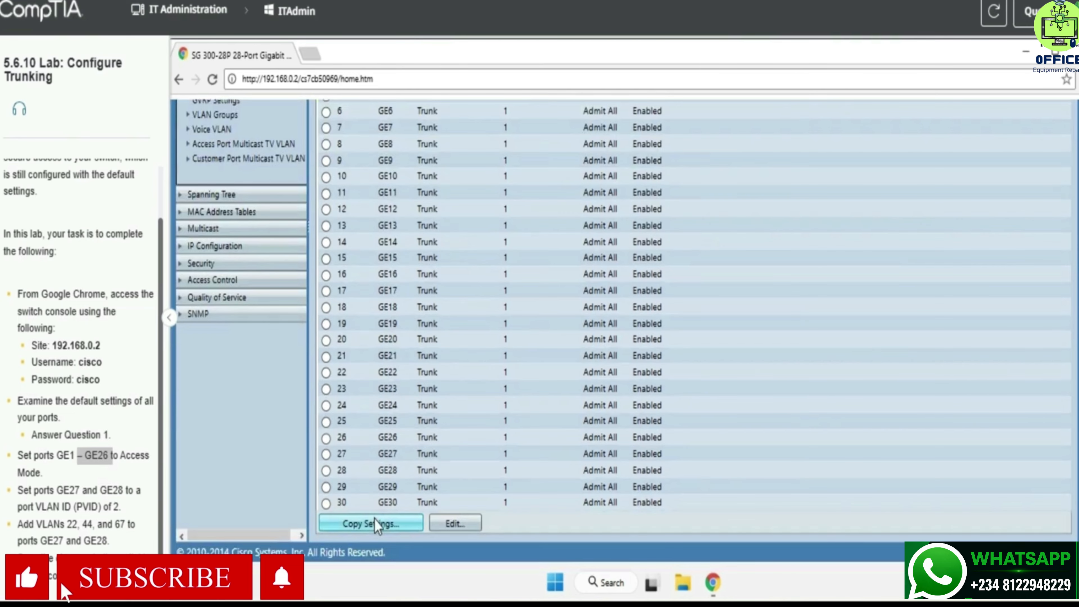
Step: Copy GE1's settings to ports 2-26 so GE2 through GE26 become Access
left_click(374, 520)
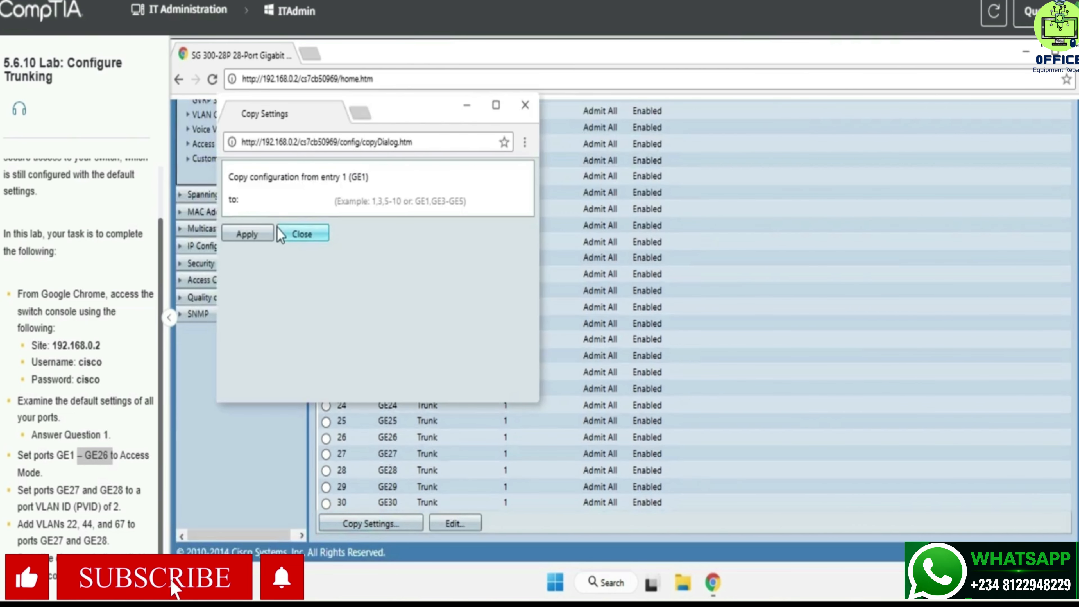
left_click(280, 203)
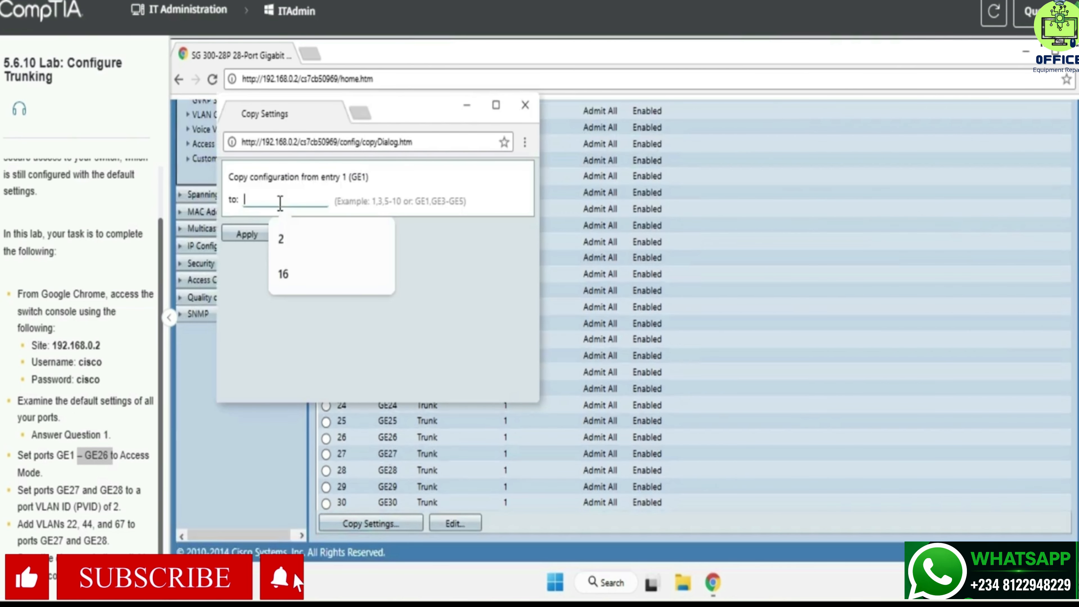
type("2")
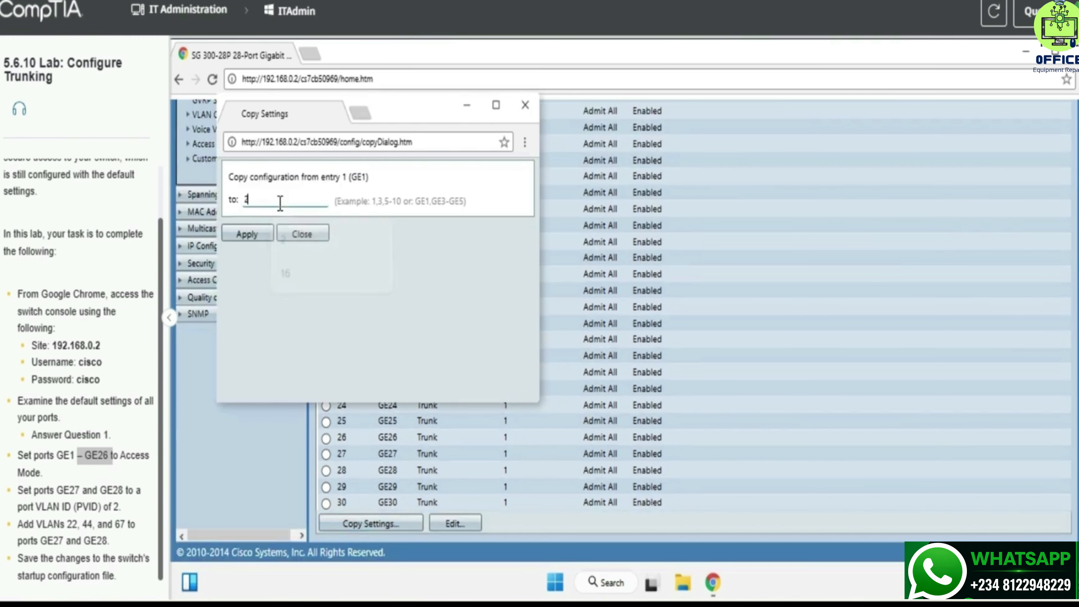
type("-26")
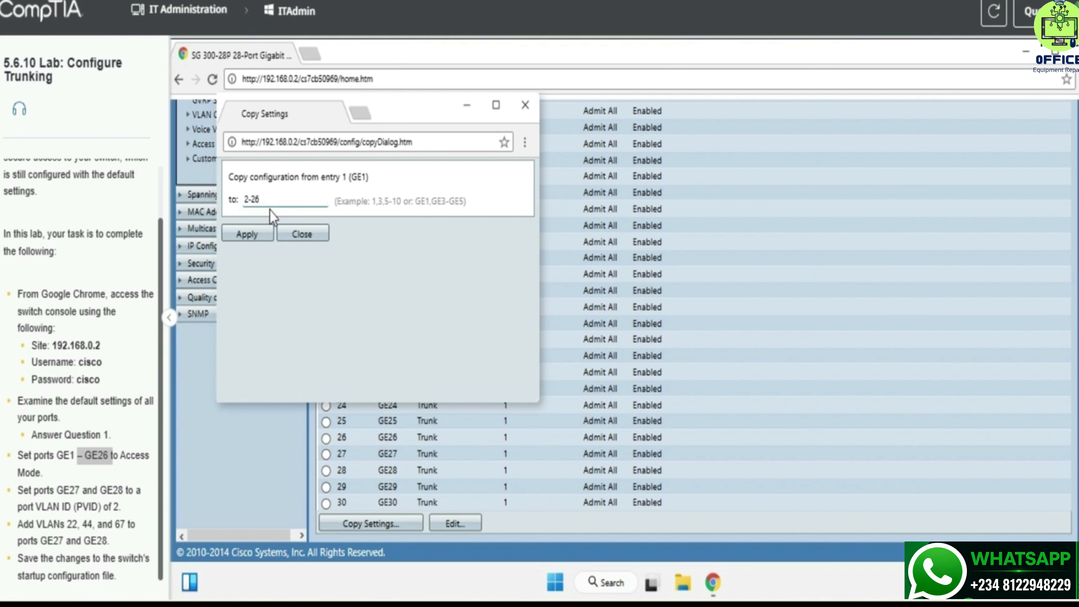
left_click(266, 233)
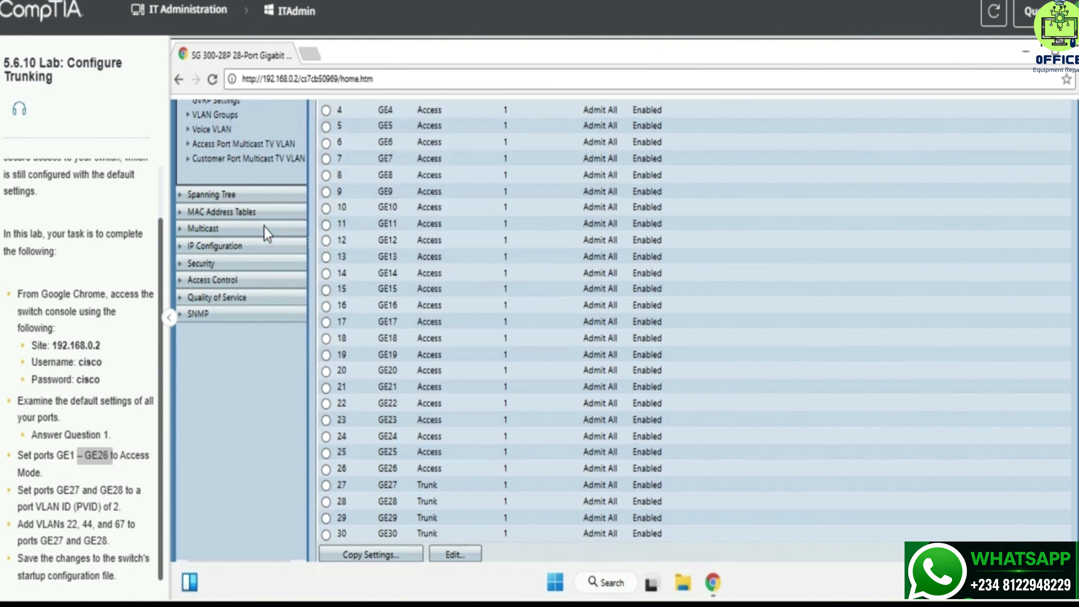
Step: Copy the GE27/GE28 PVID task text and select port GE27 in the table
scroll(406, 203, "up", 5)
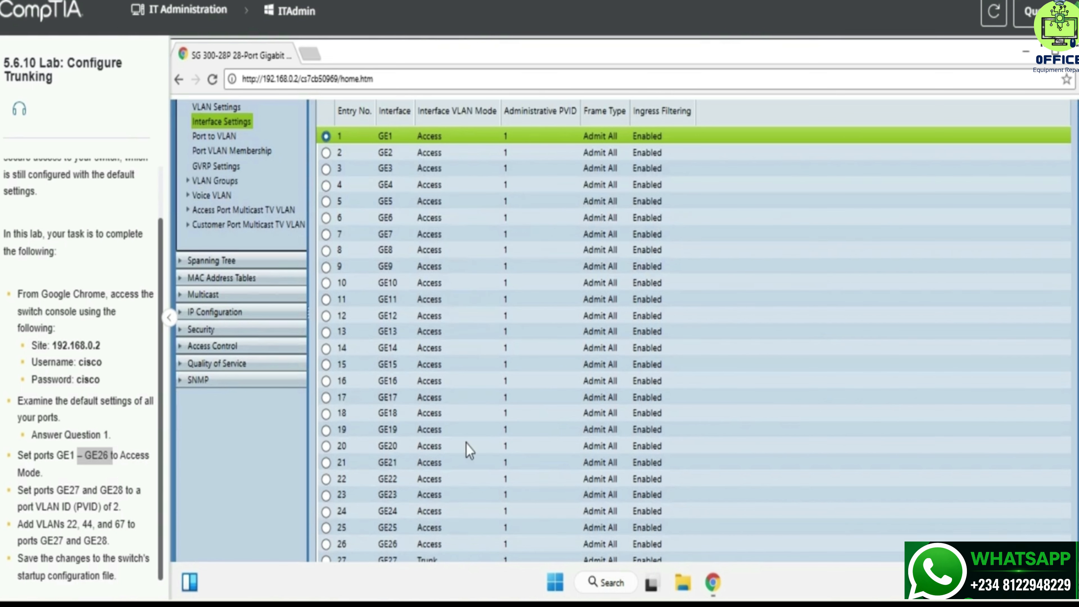
scroll(417, 523, "down", 3)
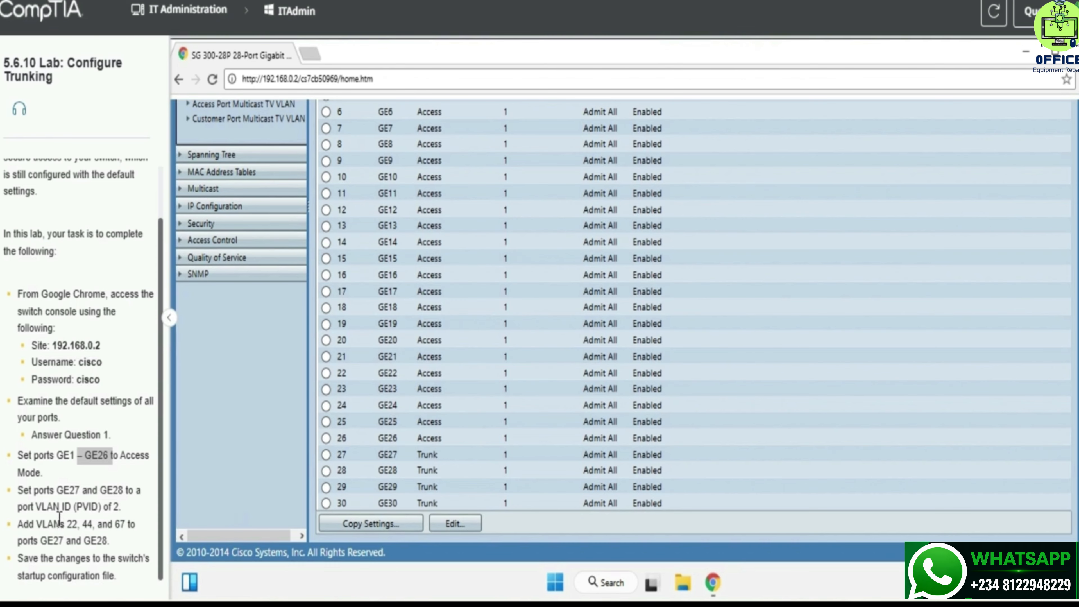
left_click_drag(55, 493, 119, 514)
key("ctrl+c")
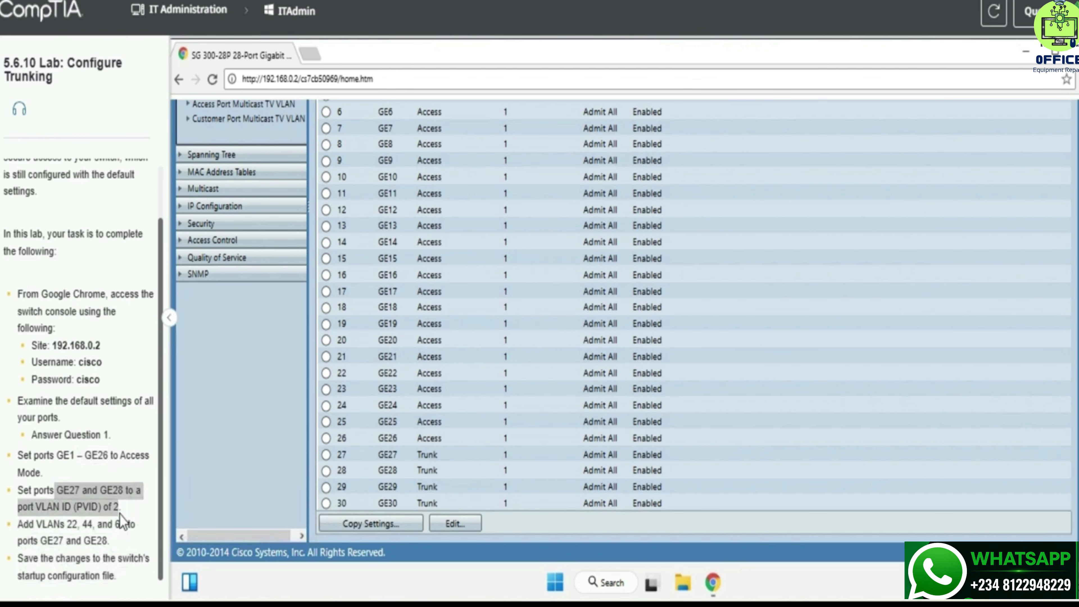
left_click(137, 507)
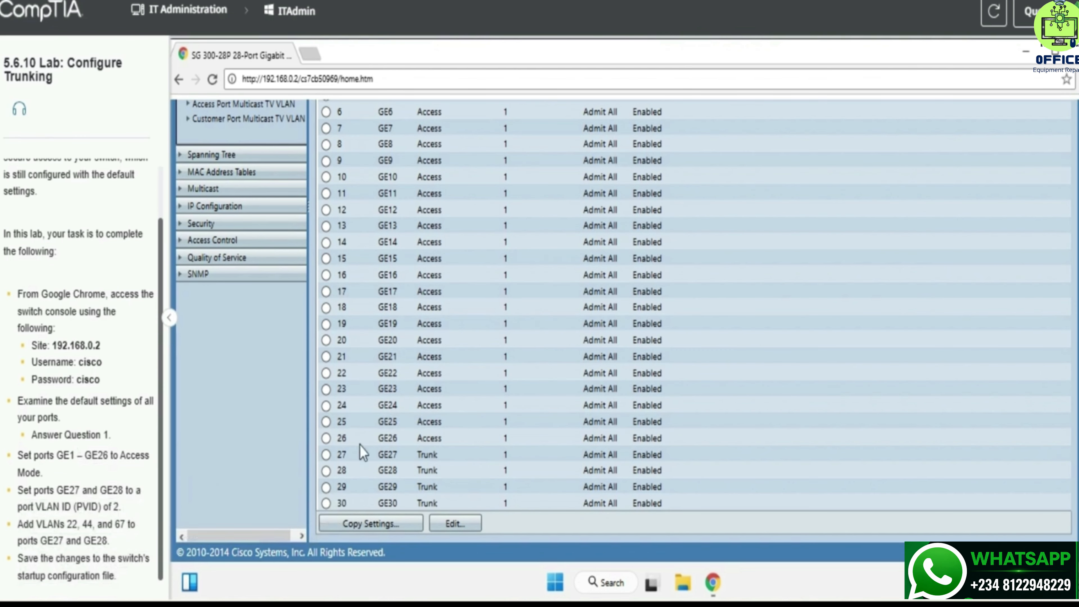
left_click(394, 456)
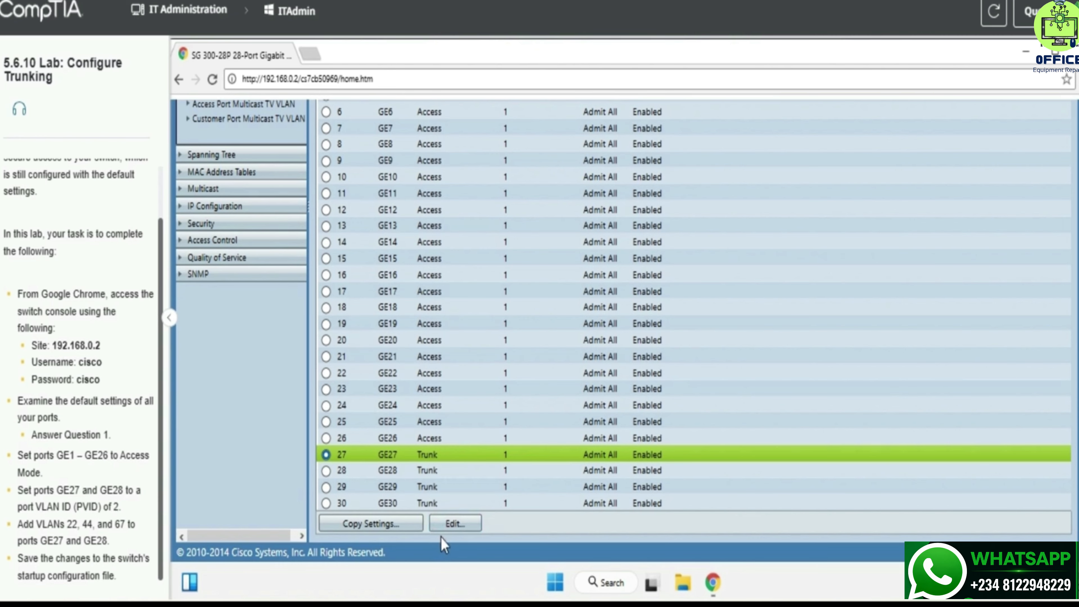
Step: Give GE27 administrative PVID 2 and apply it, then select port GE28
left_click(447, 525)
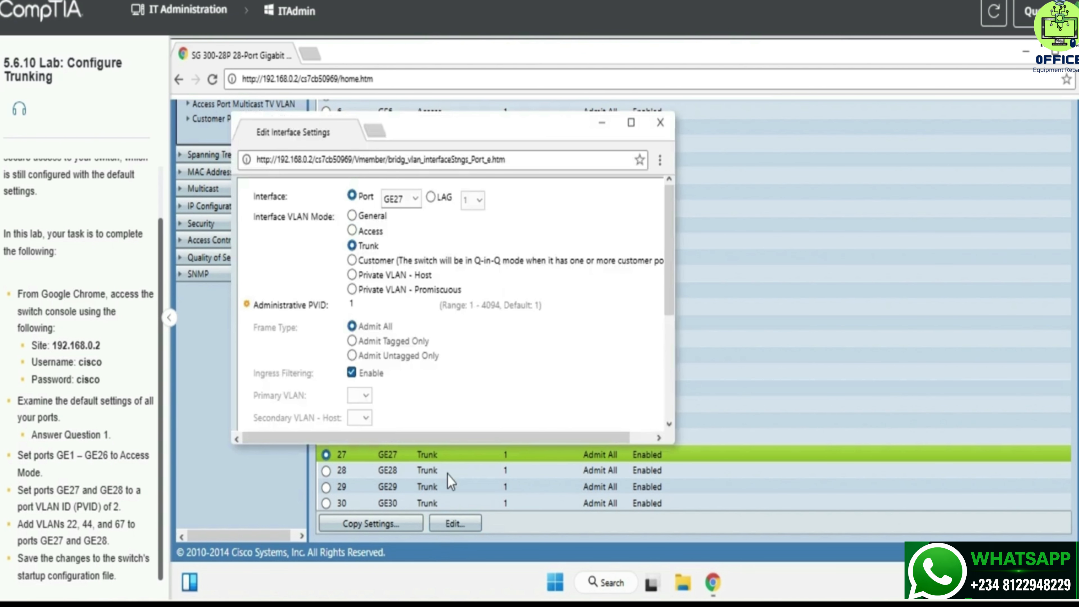
double_click(393, 312)
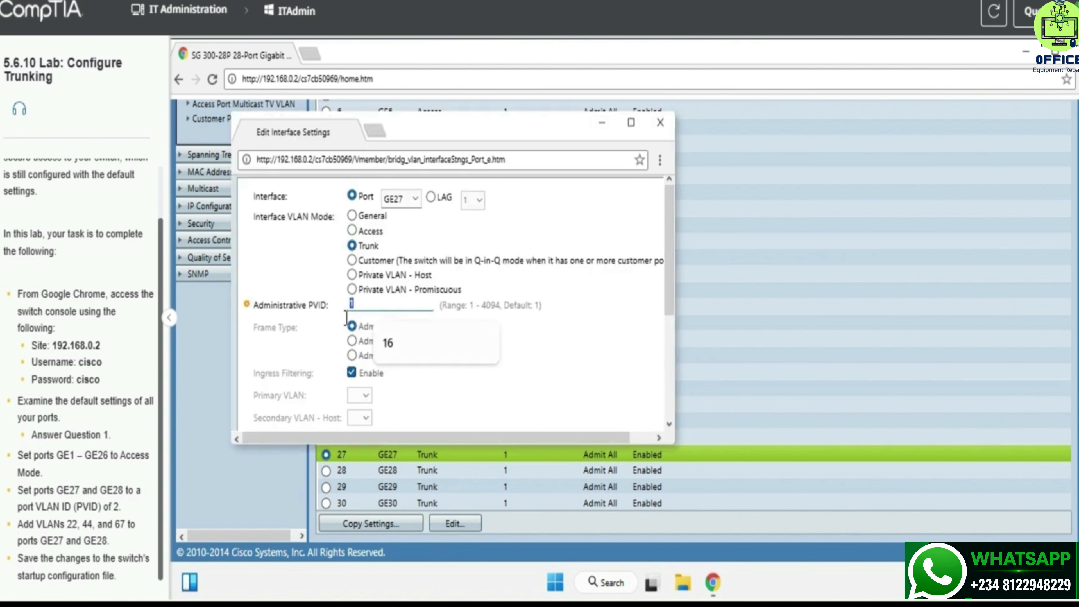
type("2")
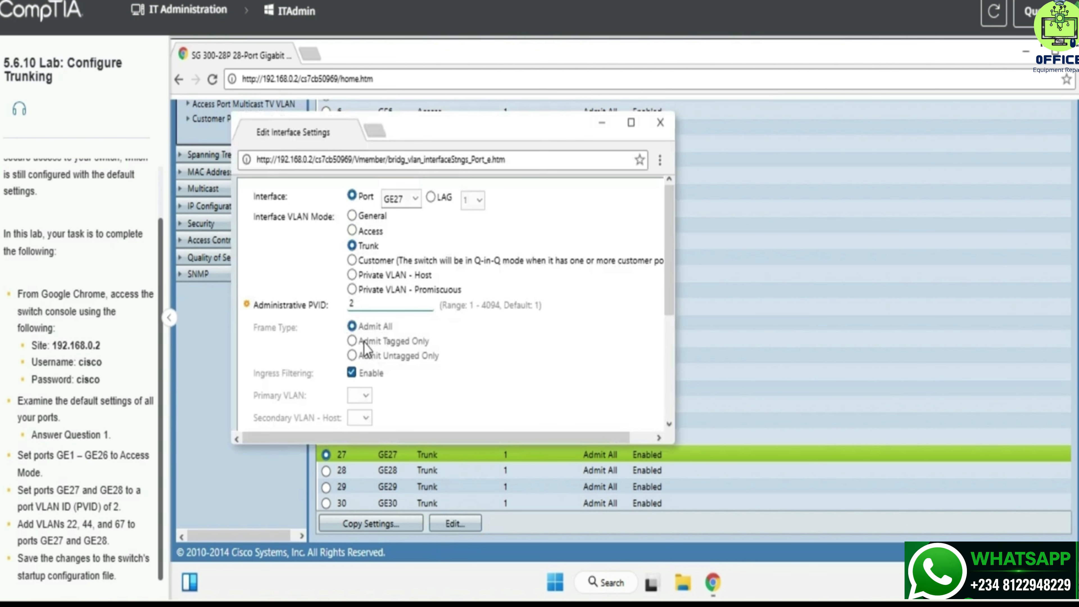
scroll(588, 267, "down", 1)
scroll(589, 258, "down", 3)
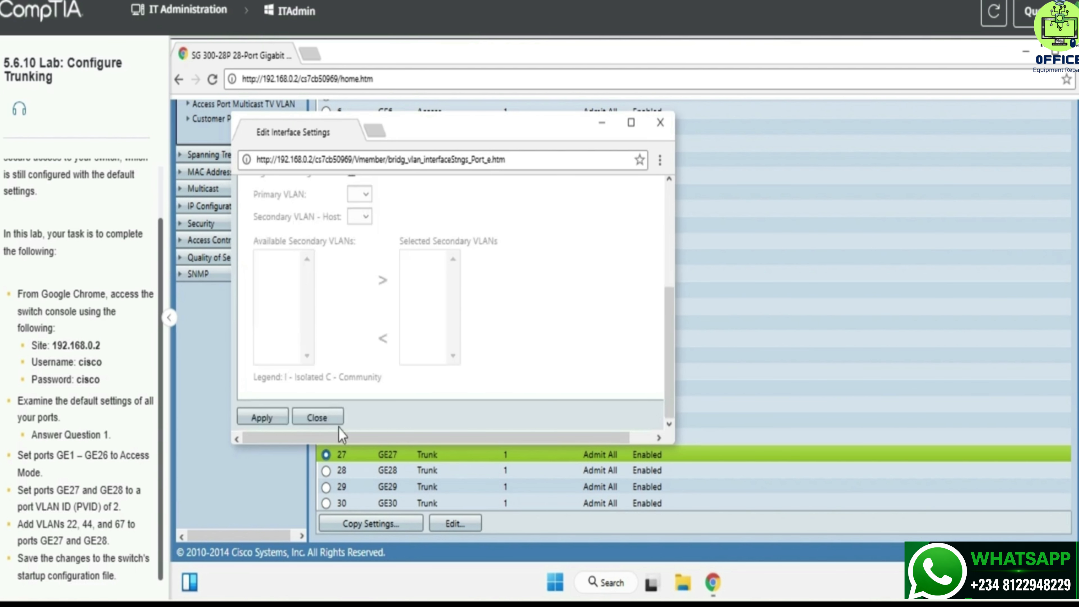
left_click(262, 417)
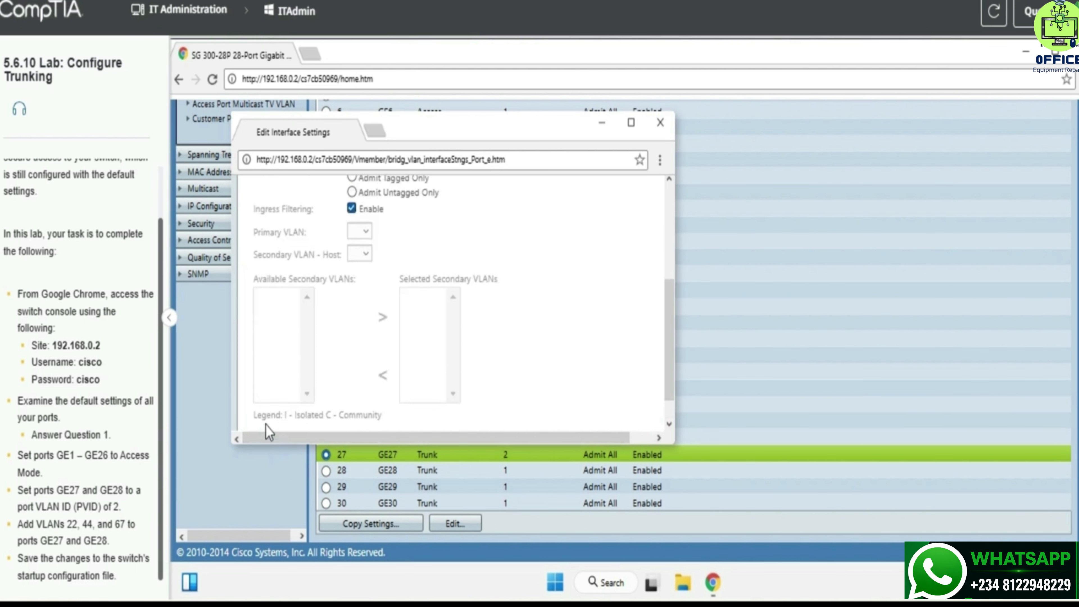
left_click(661, 122)
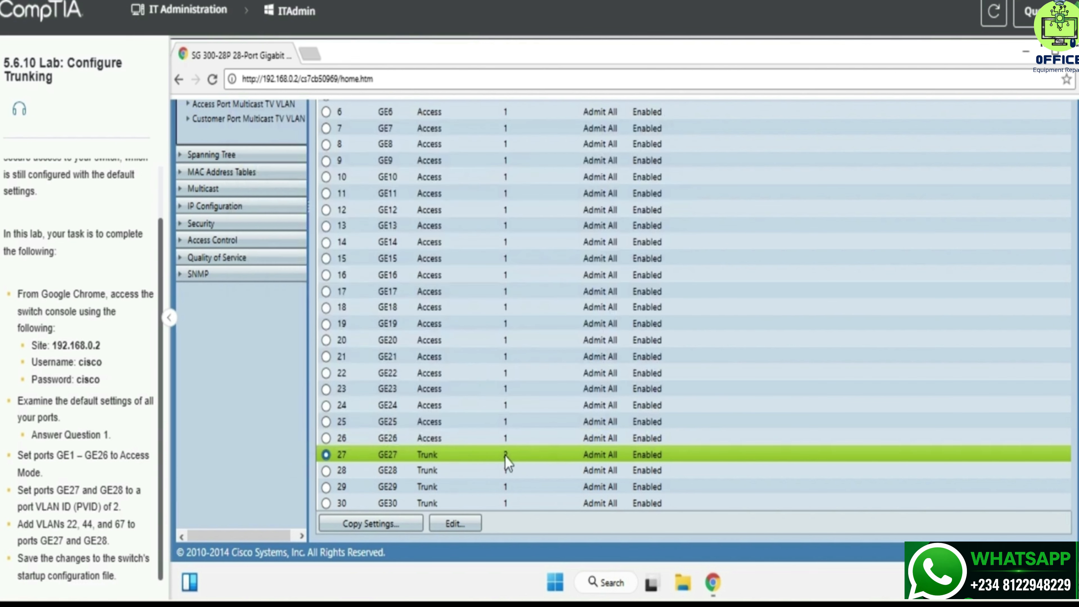
left_click(491, 471)
Step: Set GE28's administrative PVID to 2, apply it, and close the editor
left_click(455, 523)
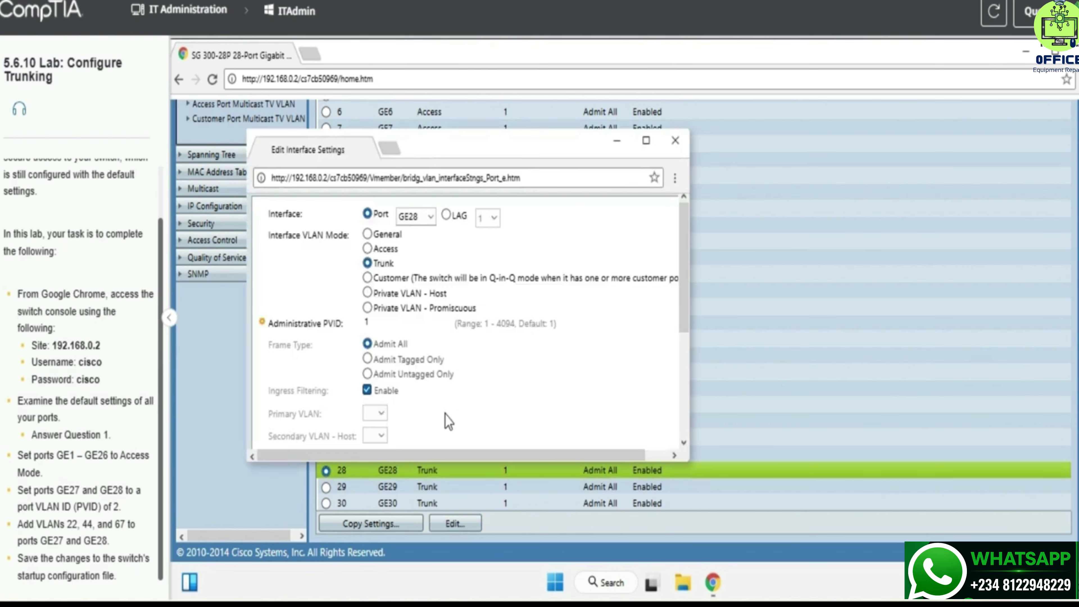
left_click(409, 323)
key("BackSpace")
type("2")
scroll(338, 384, "down", 5)
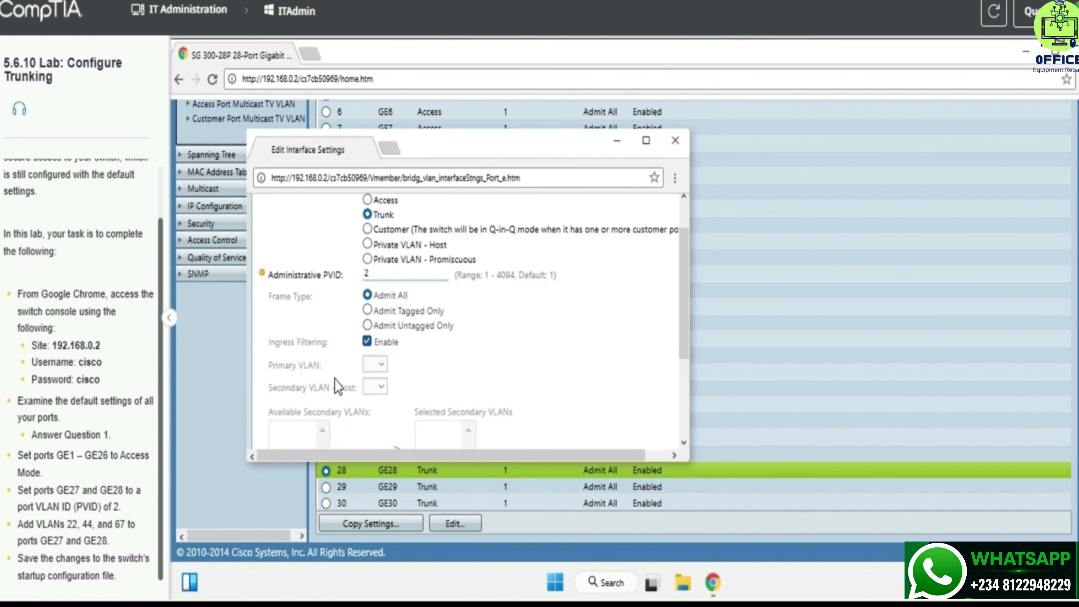
left_click(282, 441)
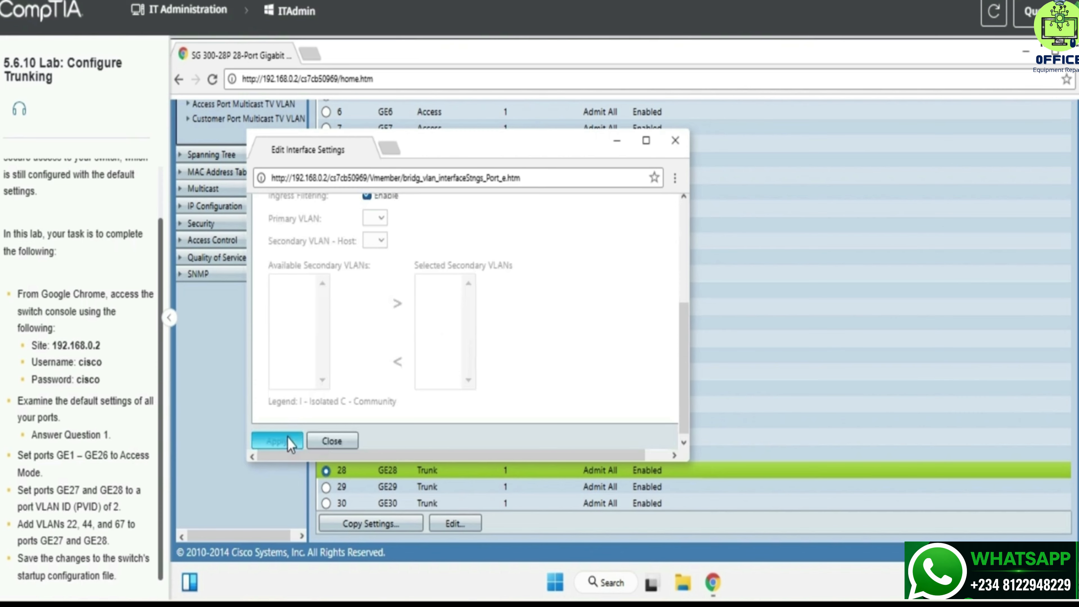
scroll(516, 213, "up", 3)
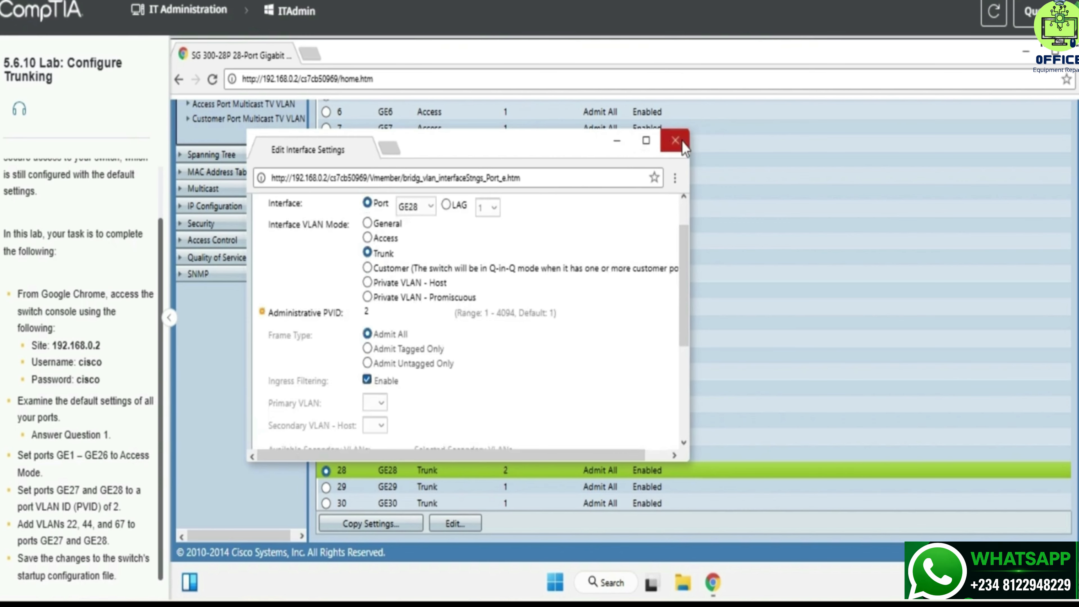
left_click(678, 150)
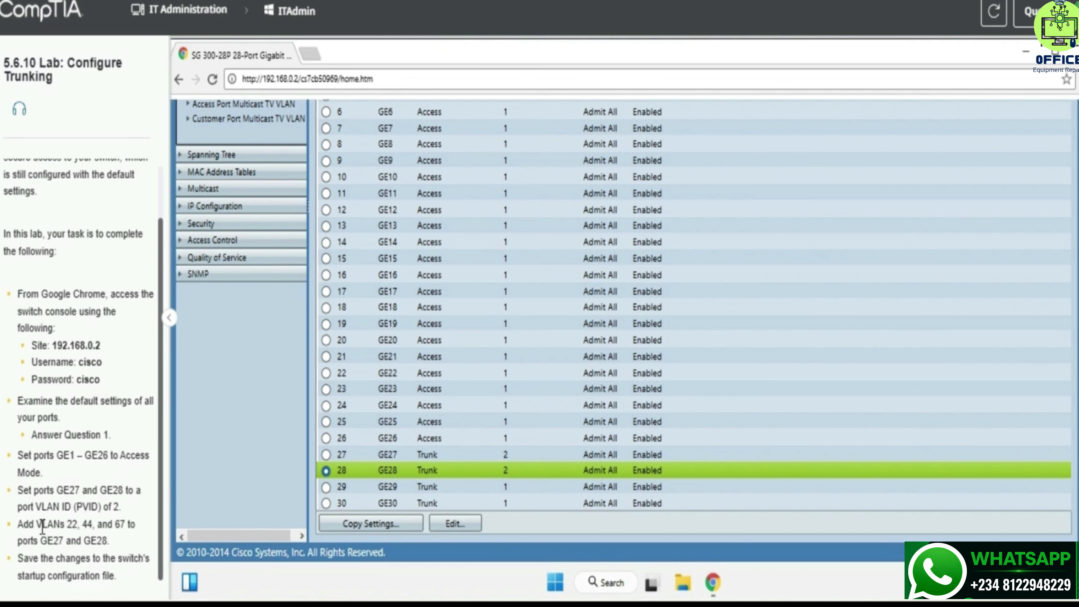
left_click_drag(42, 527, 130, 538)
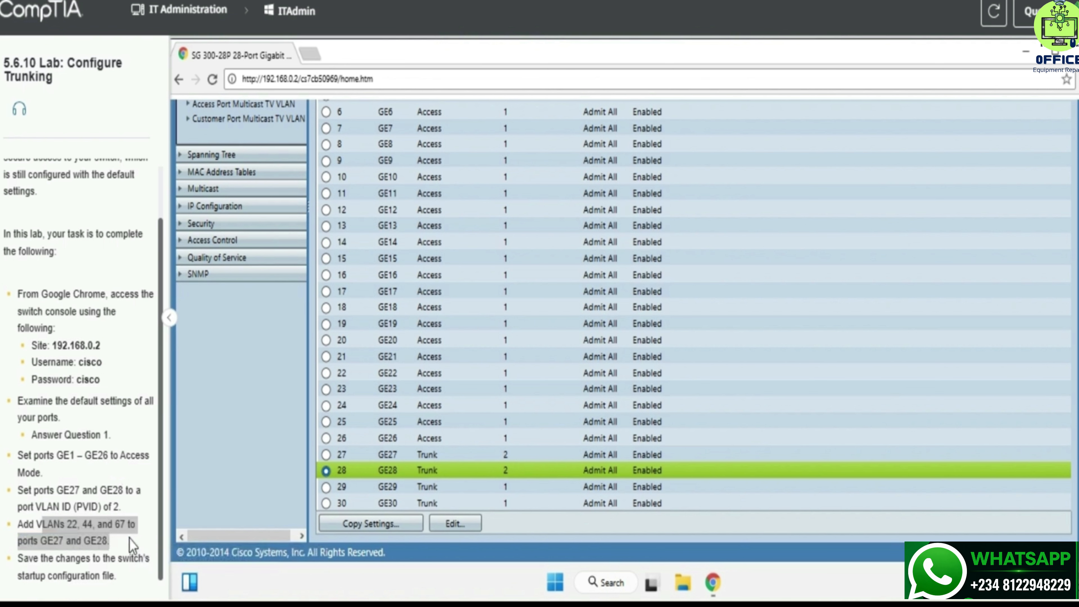
left_click(130, 545)
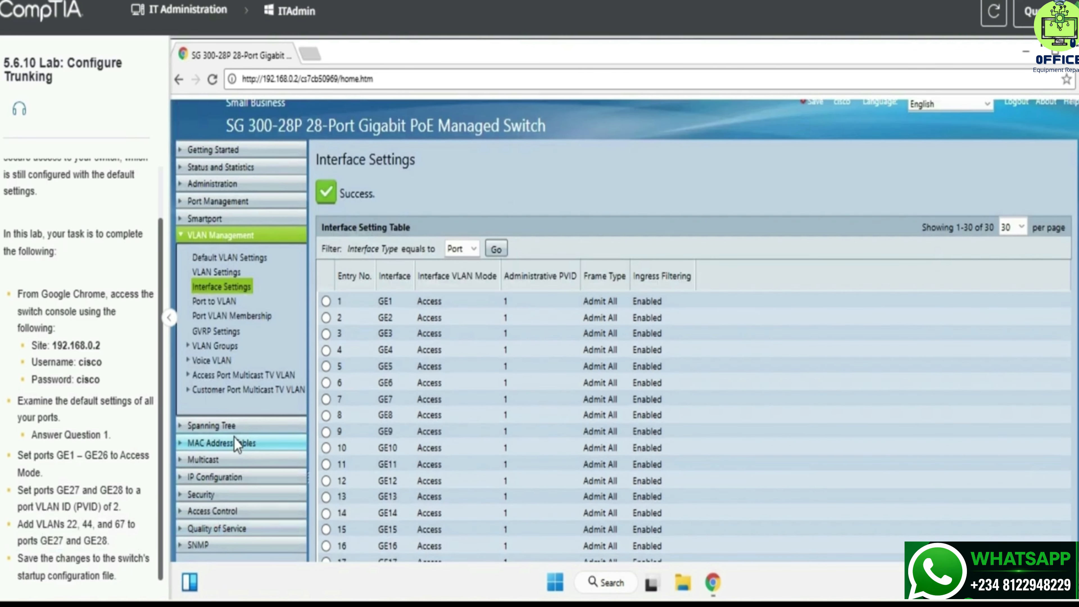
Step: Check Default VLAN Settings and VLAN Settings, then show the Port to VLAN page
scroll(283, 384, "down", 5)
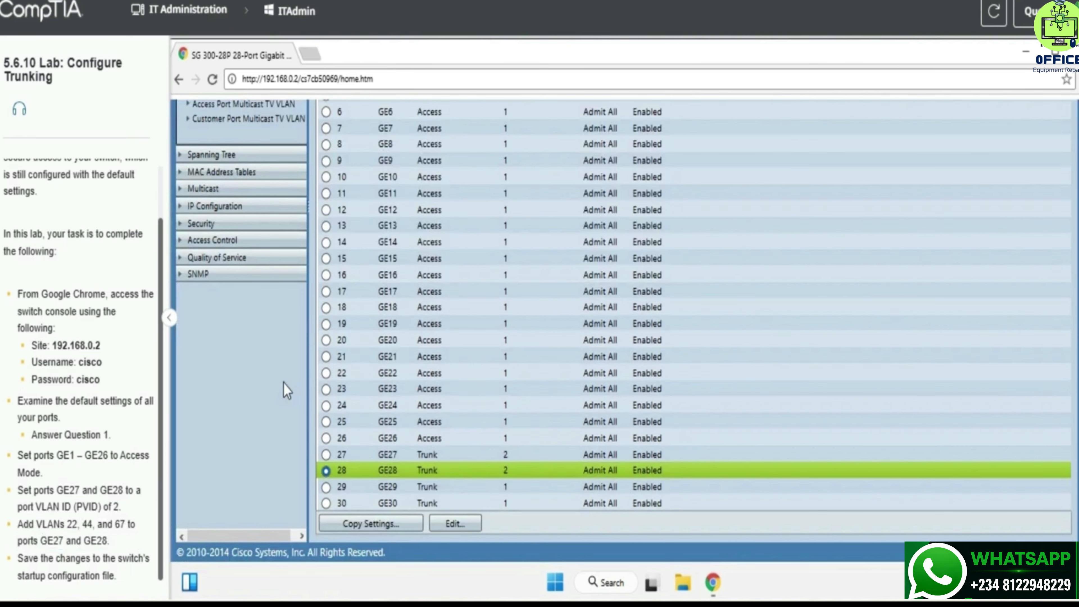
scroll(283, 384, "up", 5)
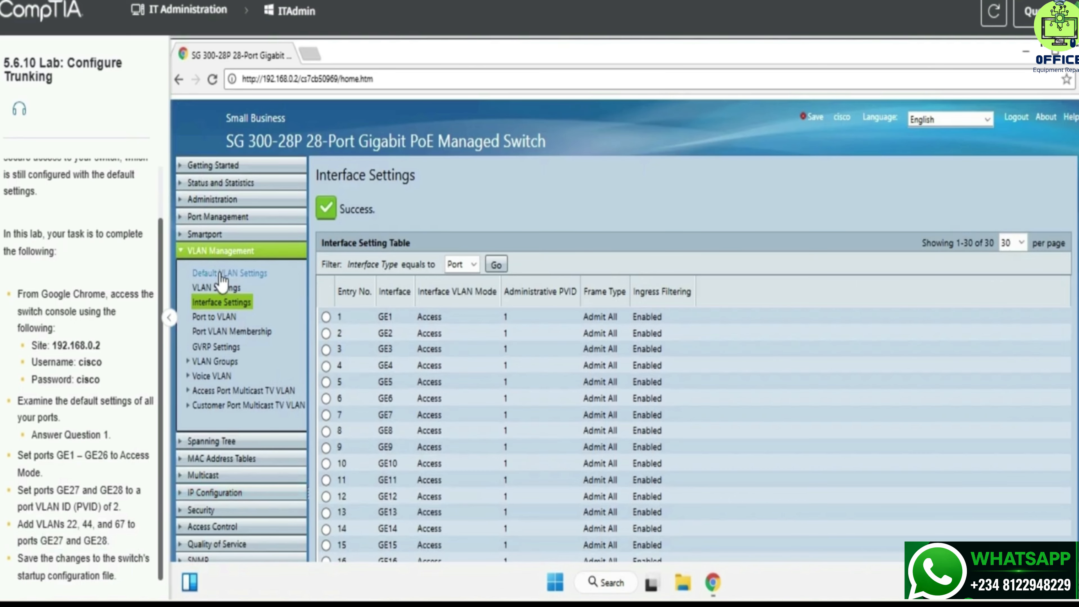
left_click(221, 278)
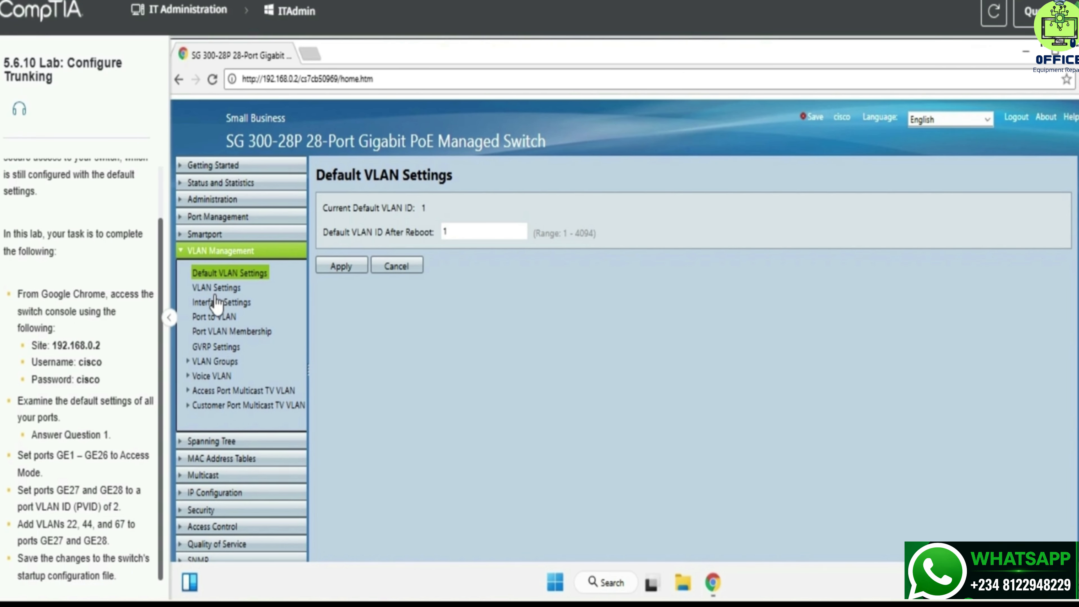
left_click(219, 289)
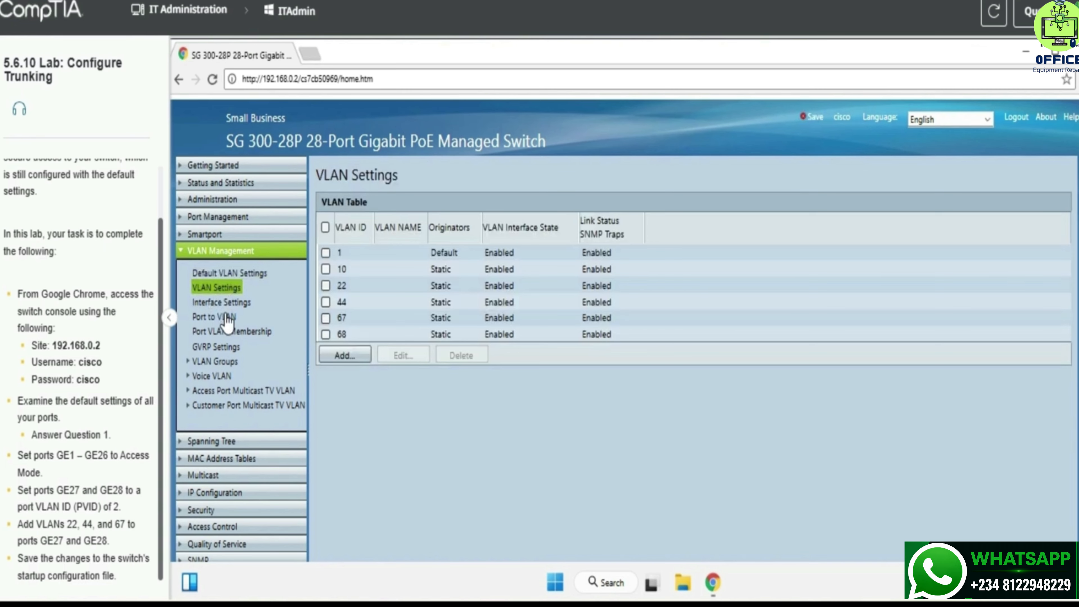
left_click(228, 320)
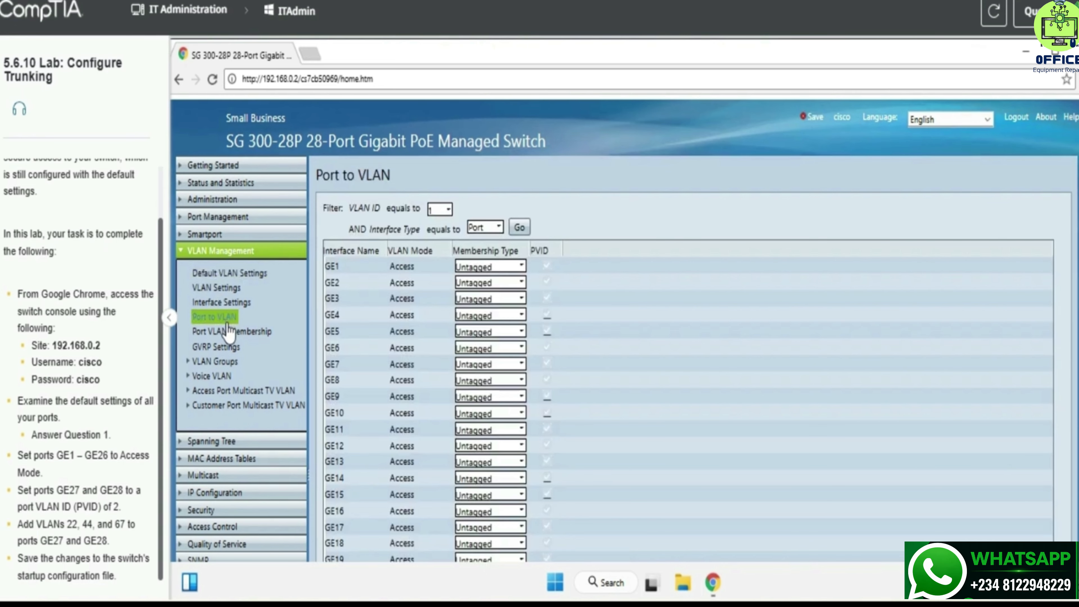
Step: Select port GE27 in the Port VLAN Membership table and open its Join VLAN editor
left_click(228, 331)
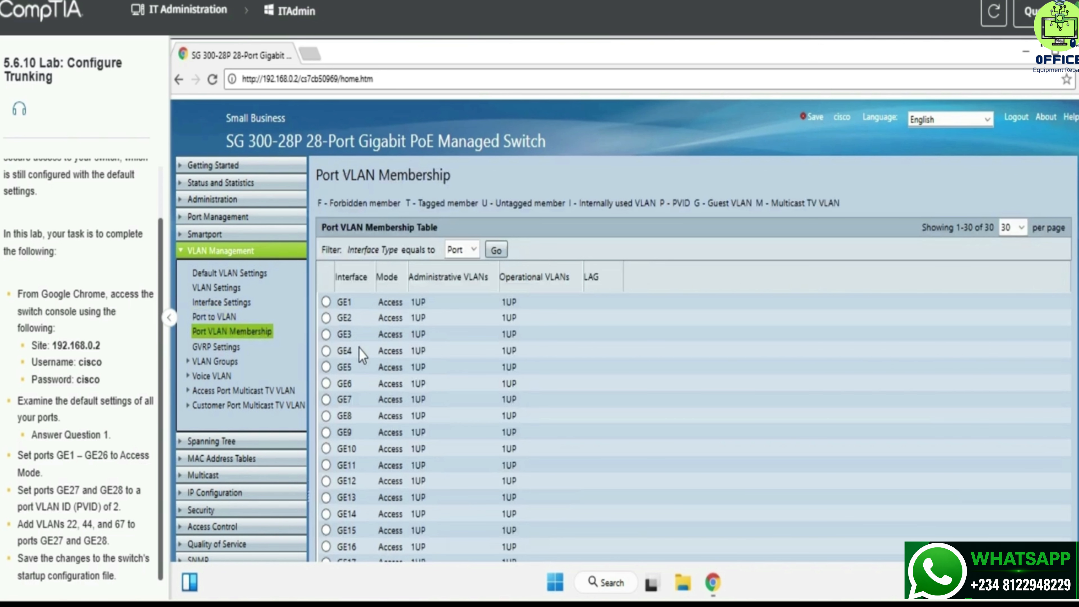
scroll(359, 348, "down", 5)
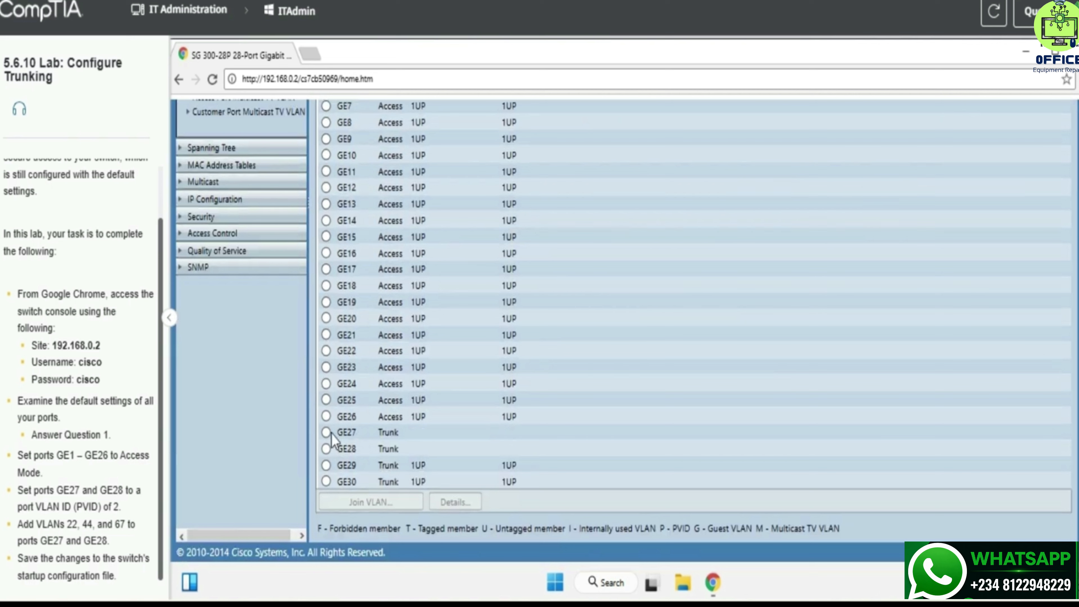
left_click(347, 432)
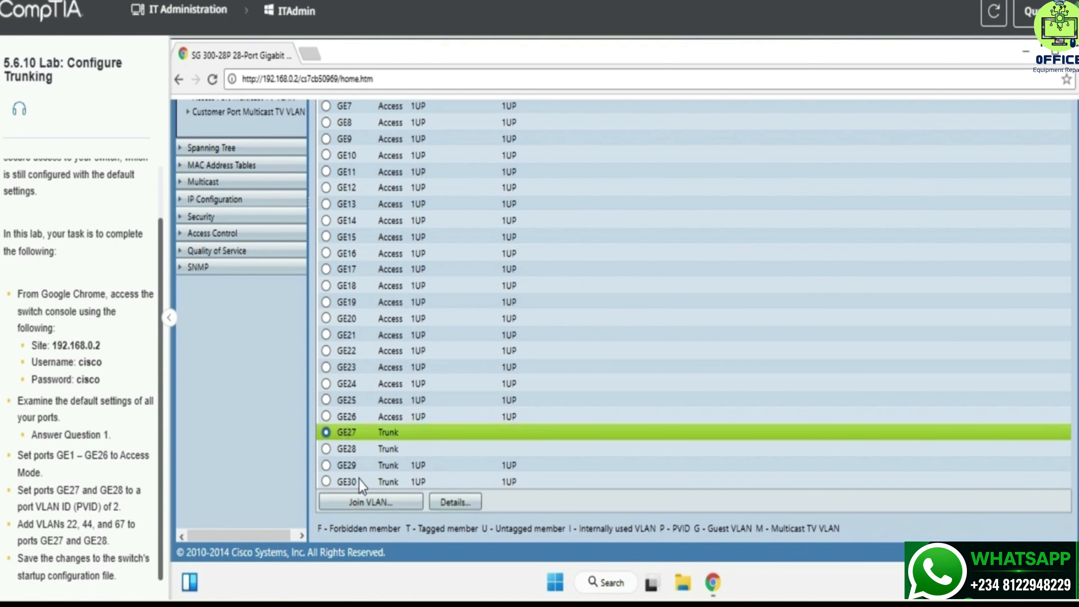
left_click(355, 508)
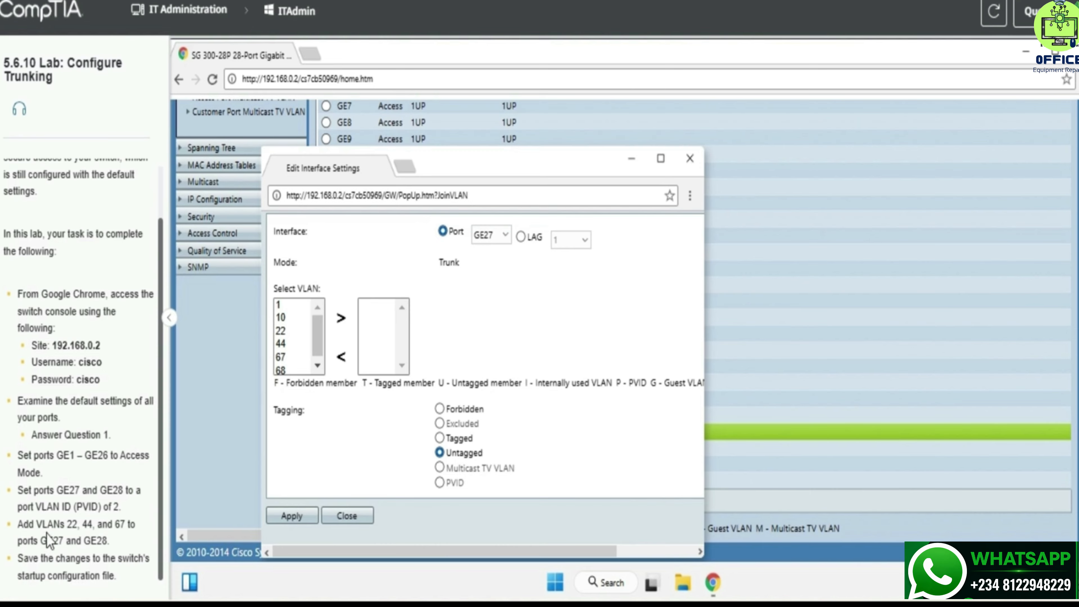
Step: Add VLANs 22, 44 and 67 to GE27's membership and apply the change
left_click_drag(59, 524, 131, 523)
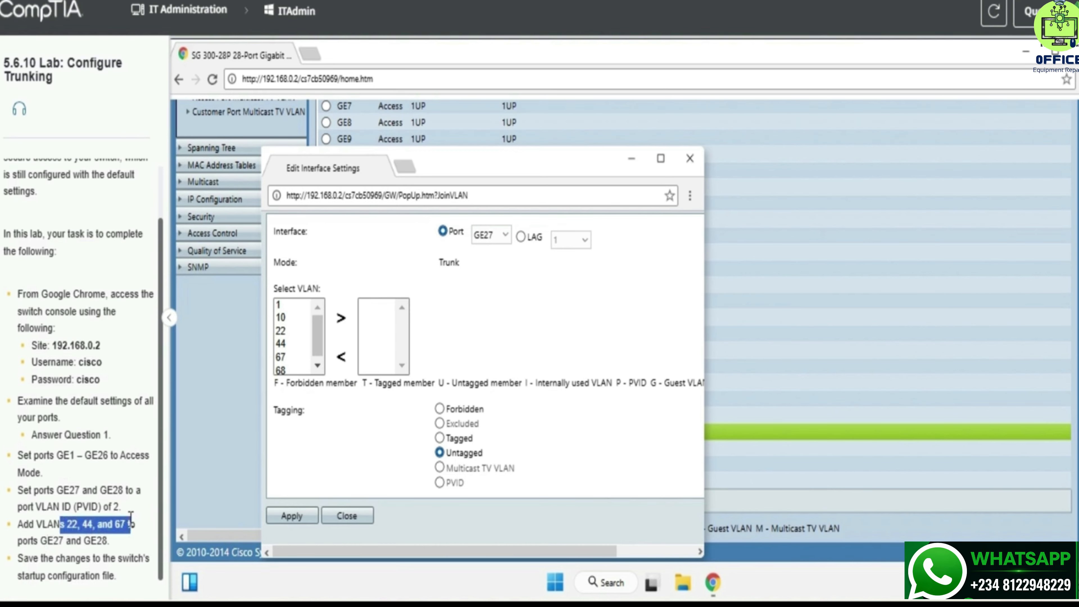
left_click_drag(280, 331, 278, 344)
left_click(283, 333)
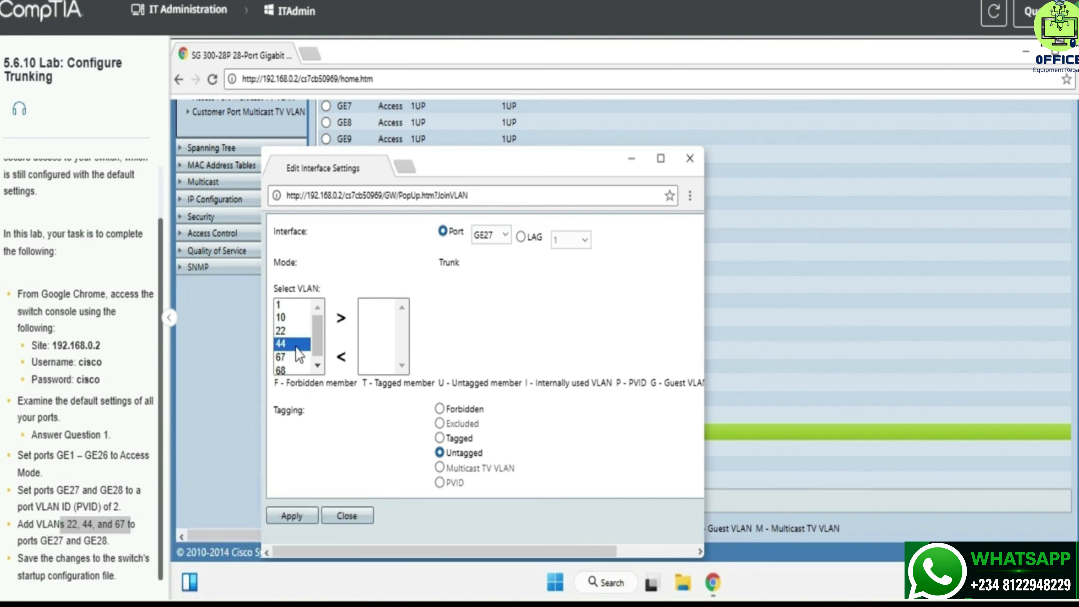
left_click(296, 334)
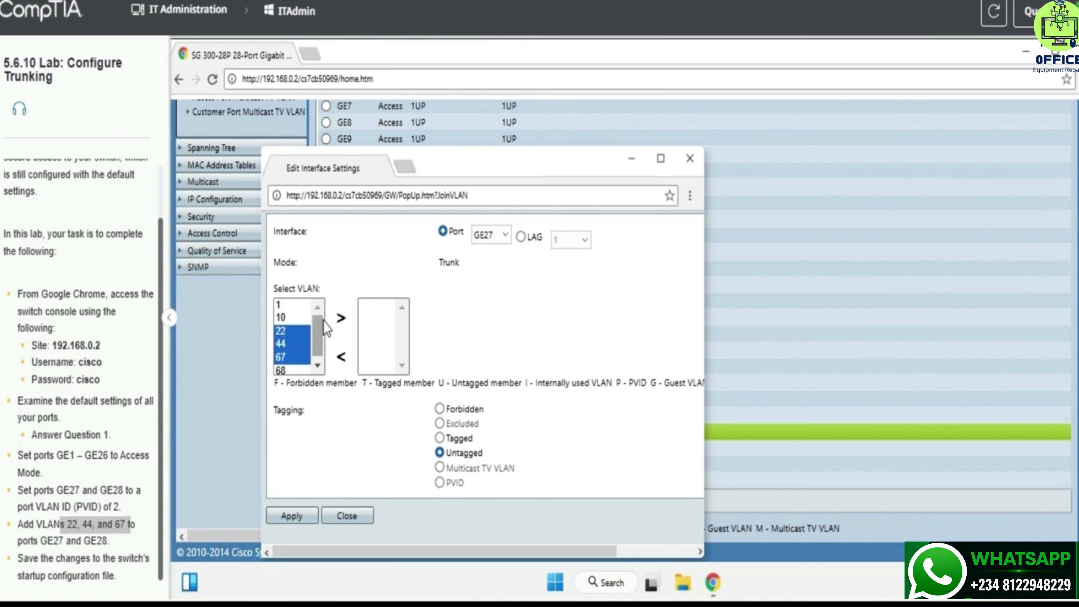
left_click(336, 319)
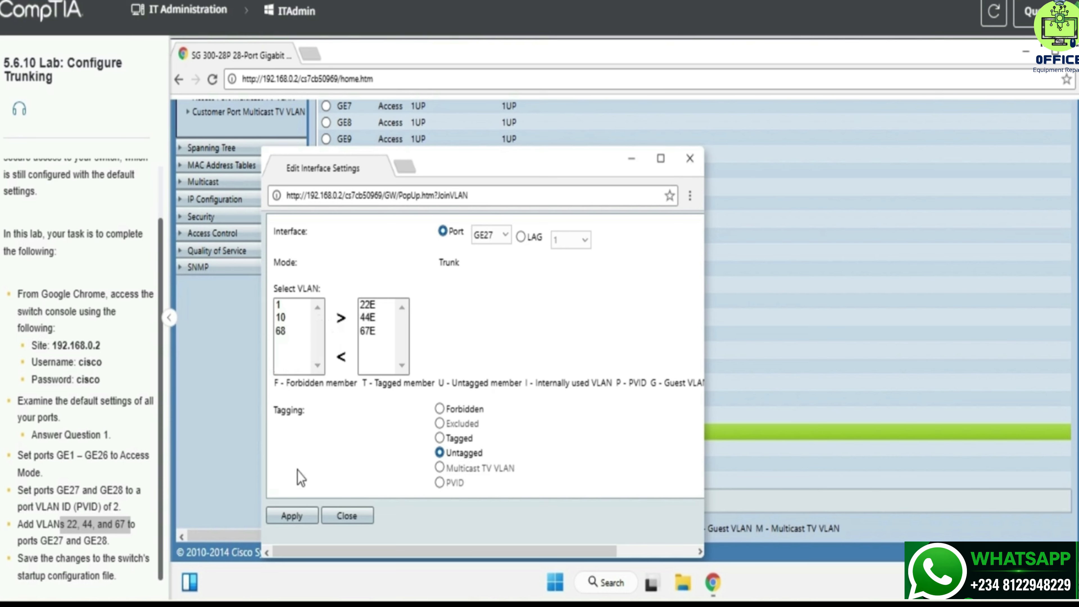
left_click(292, 515)
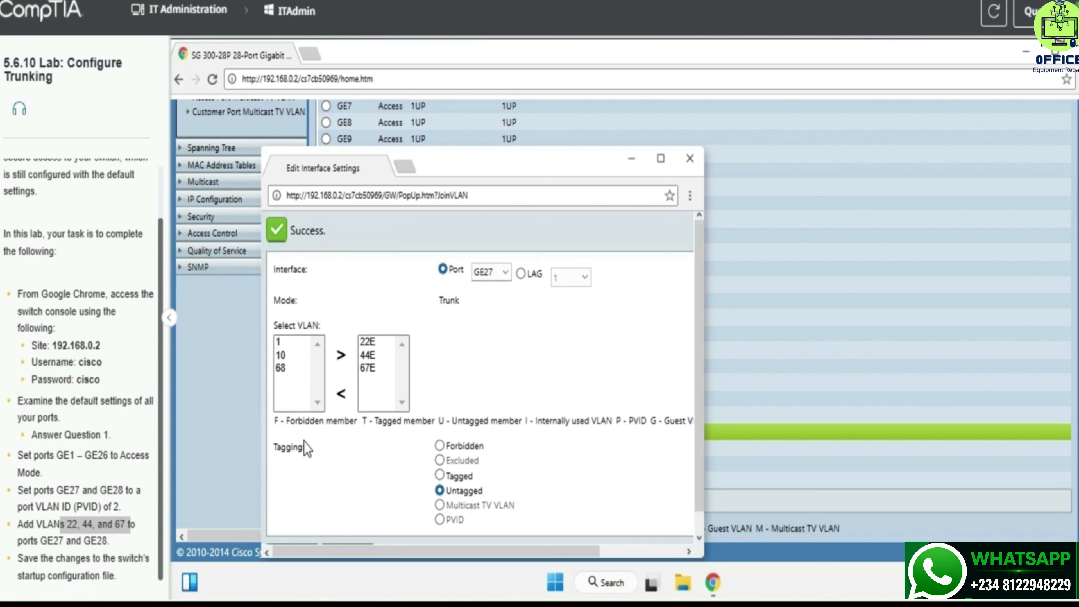
scroll(304, 441, "down", 1)
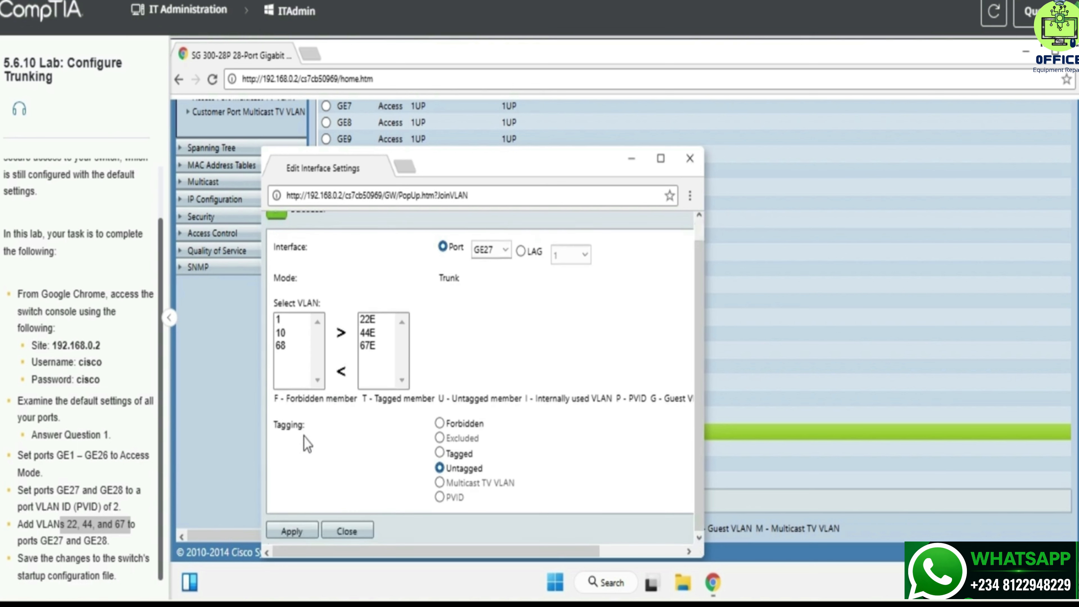
left_click(480, 251)
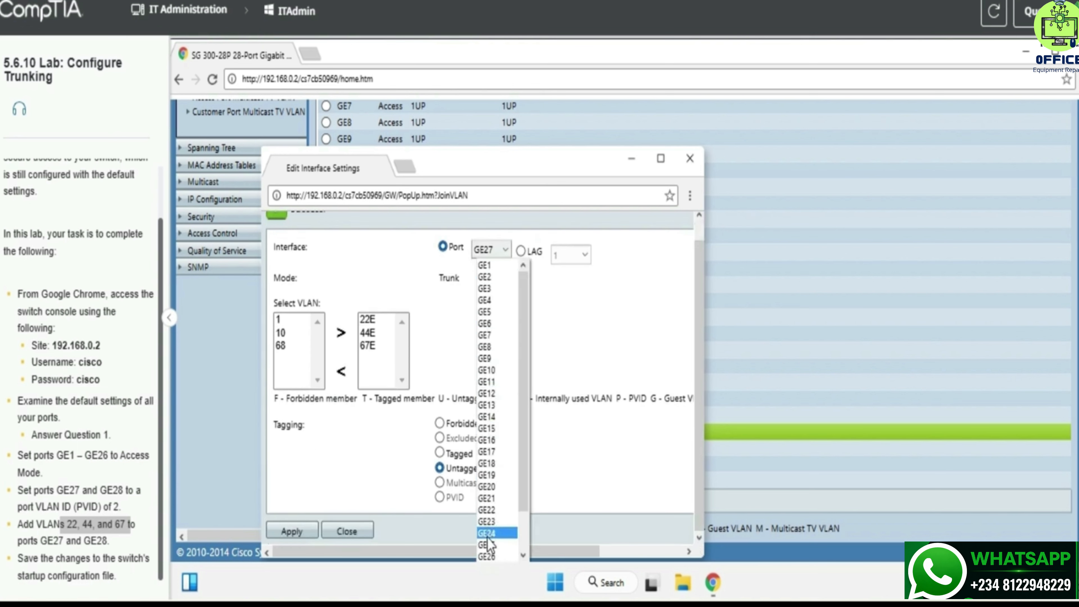
Step: Switch to port GE28, add VLANs 22, 44 and 67, apply, and close the popup
scroll(489, 544, "down", 2)
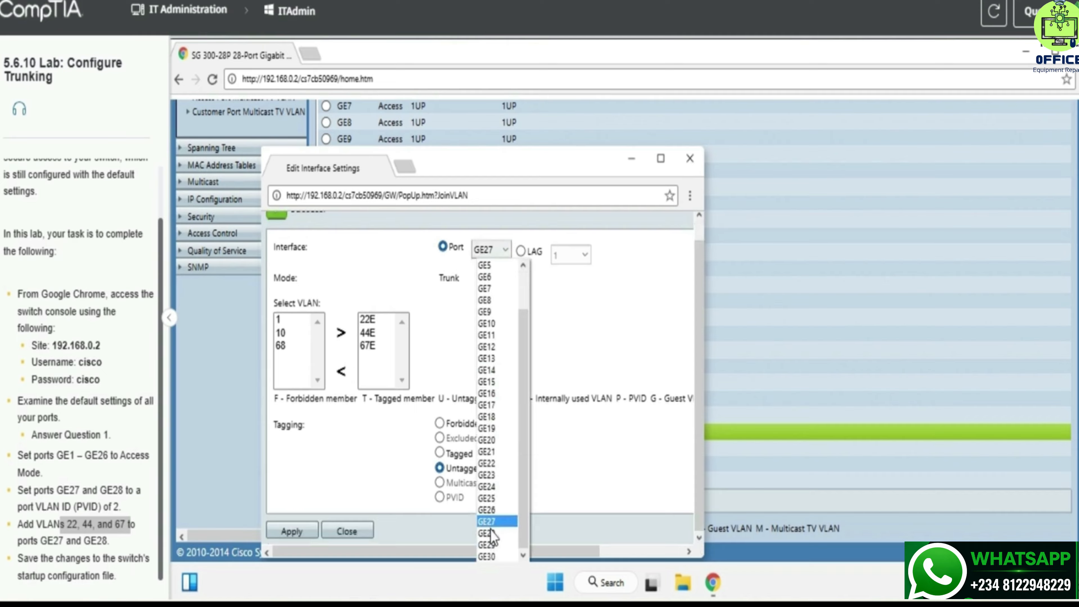
left_click(492, 533)
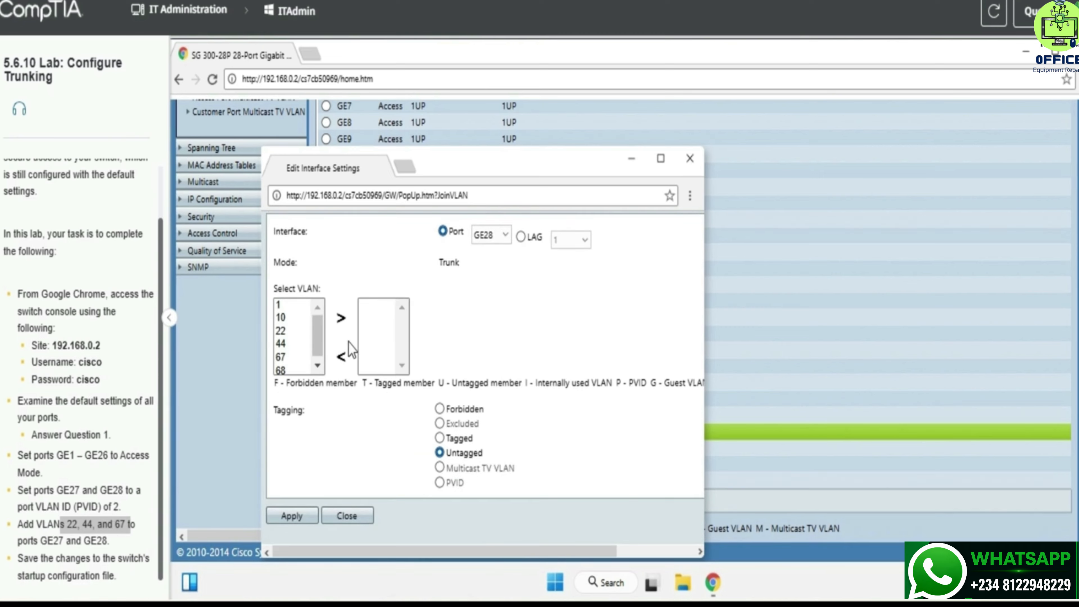
left_click(308, 359, "shift")
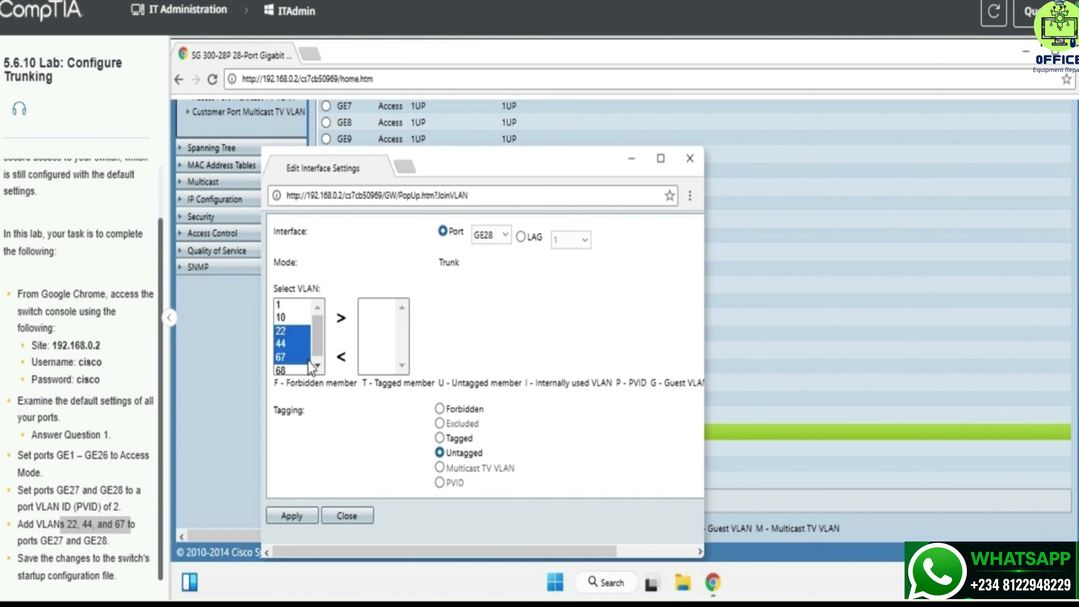
left_click(343, 317)
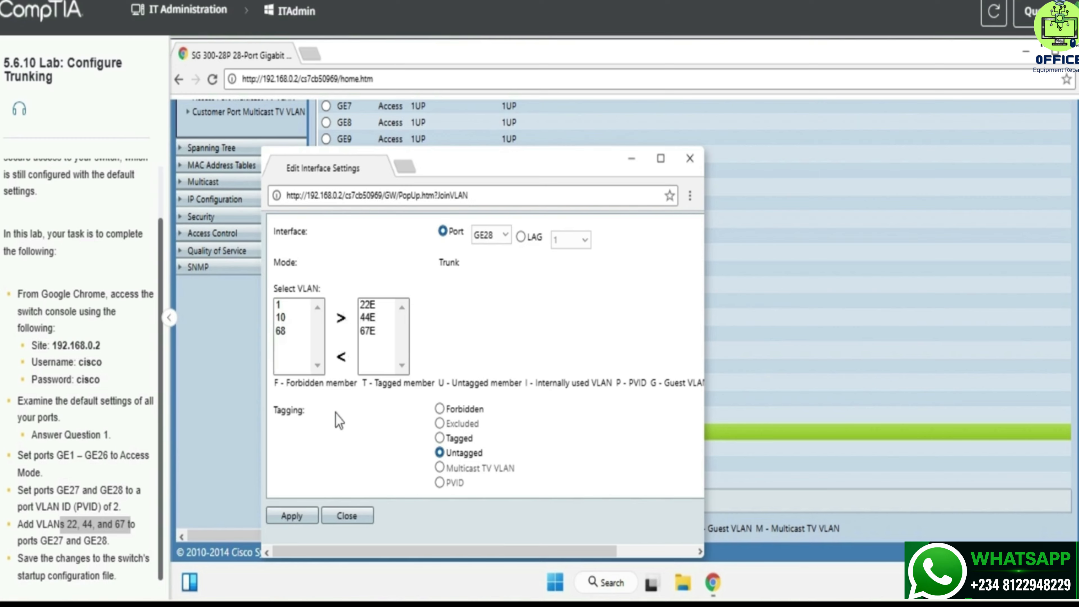
left_click(308, 509)
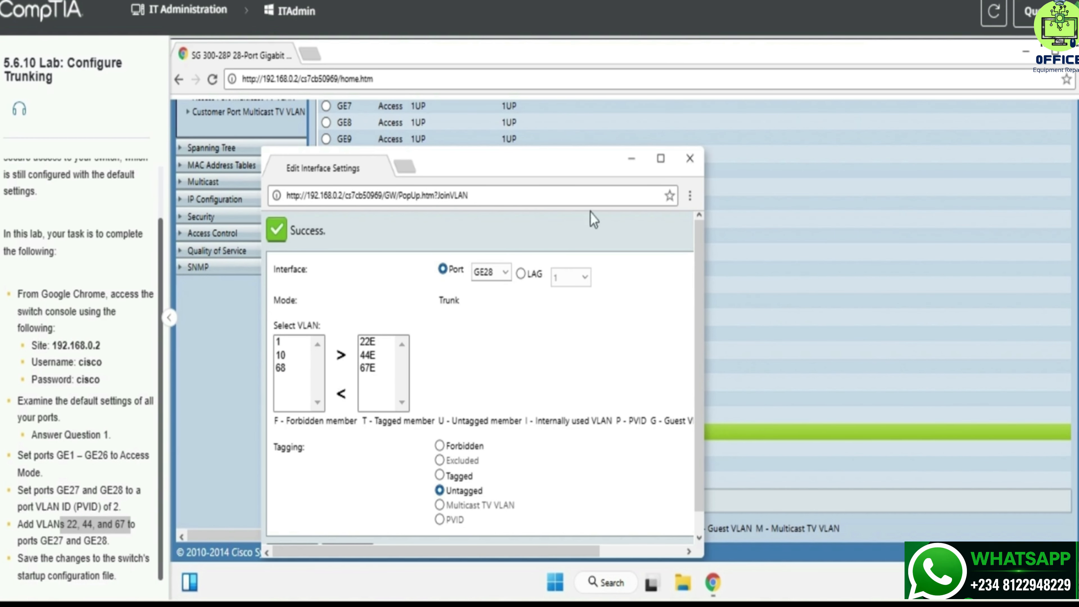
left_click(695, 162)
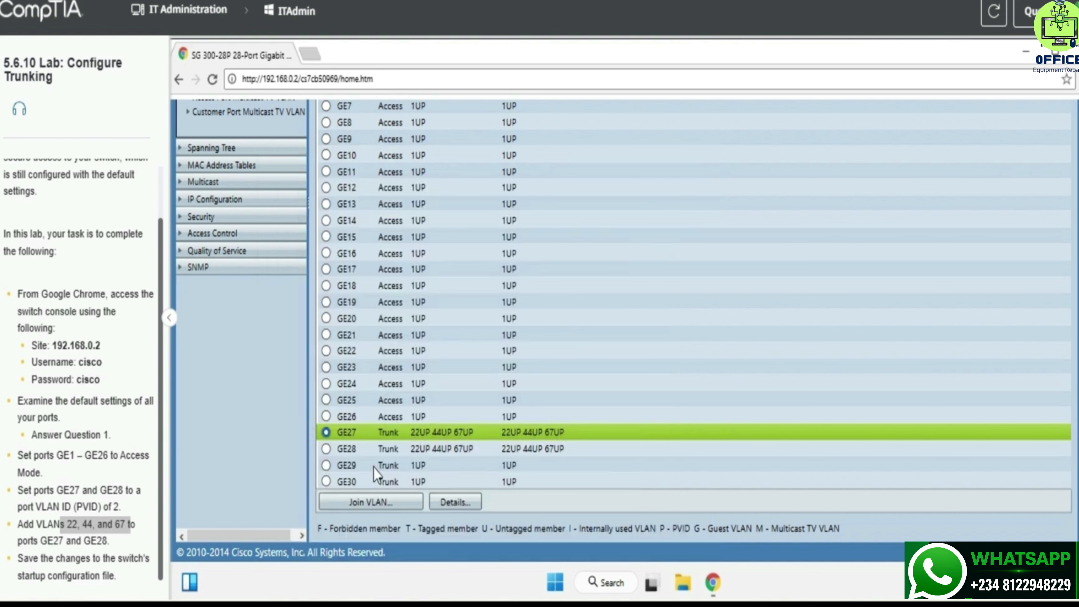
scroll(565, 430, "up", 5)
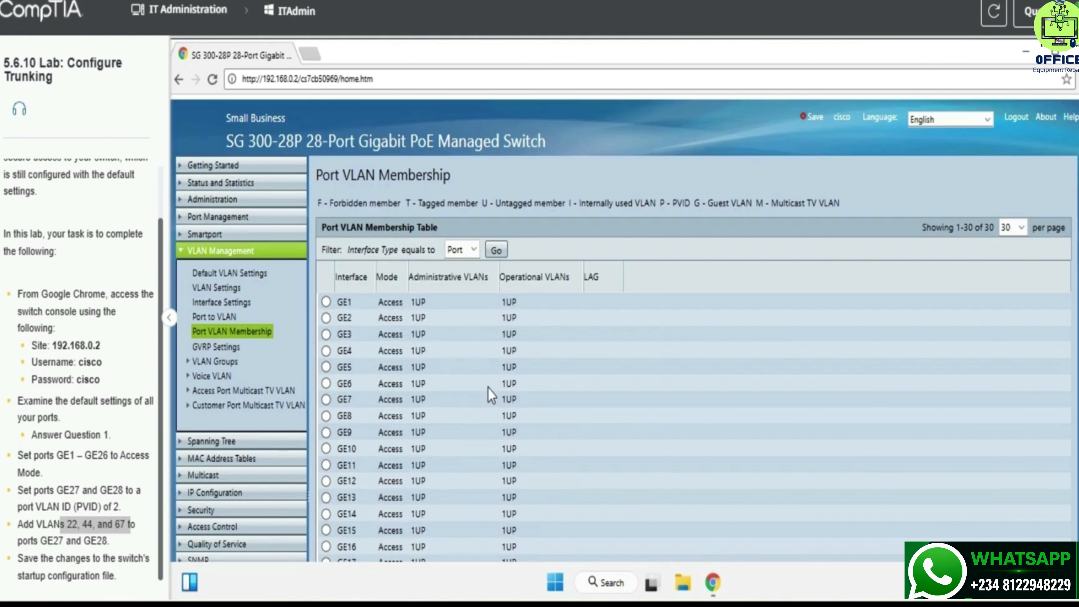
Step: Return to the switch's Getting Started page and close the Chrome window
left_click(243, 165)
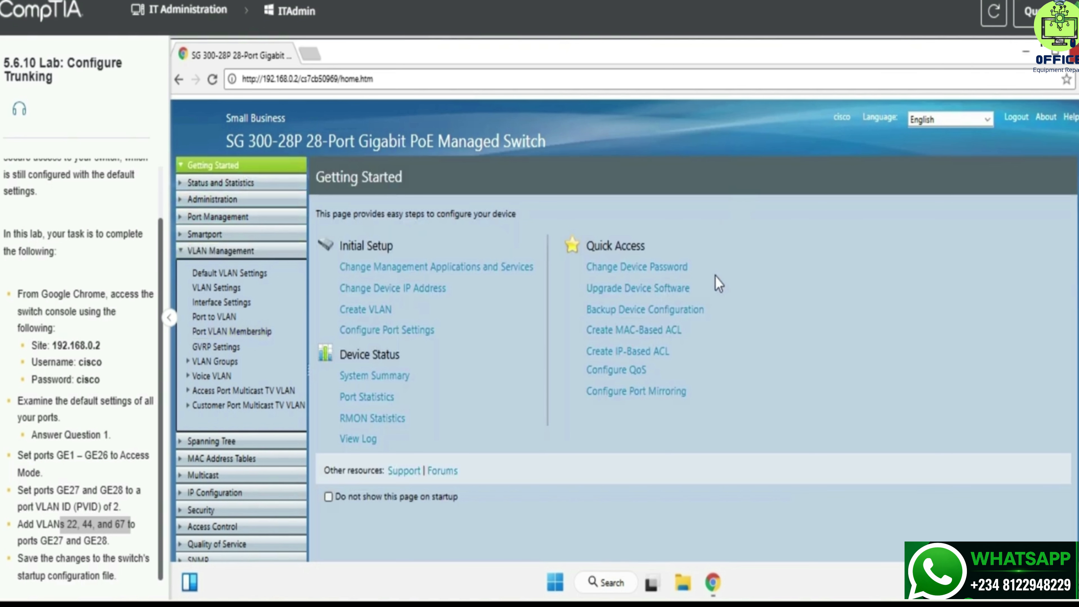
left_click(1075, 52)
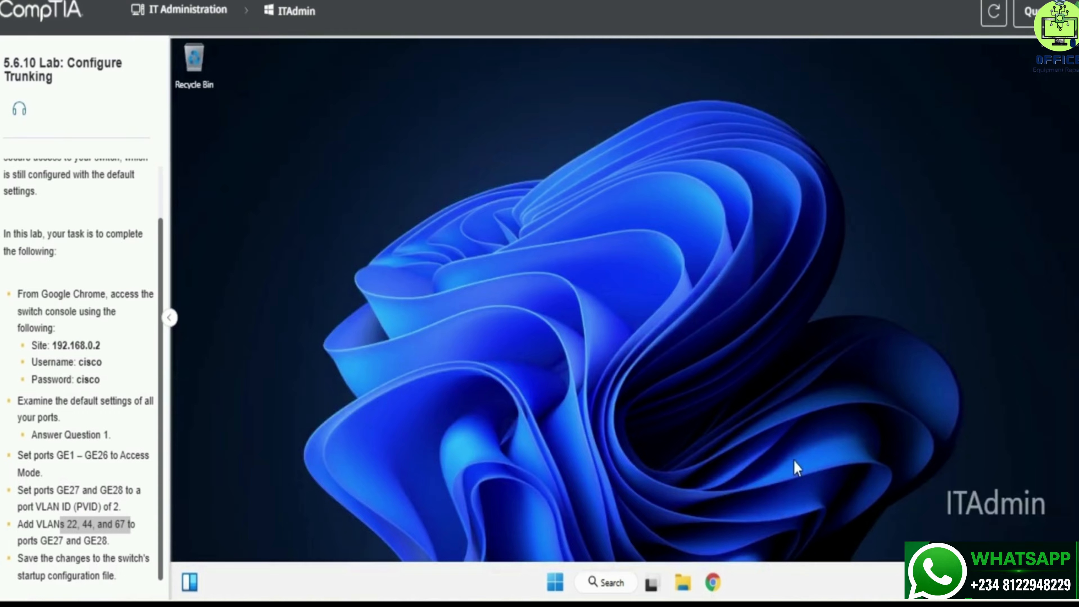
Step: Relaunch Chrome, load the switch console at 192.168.0.2, and maximize the window
left_click(721, 571)
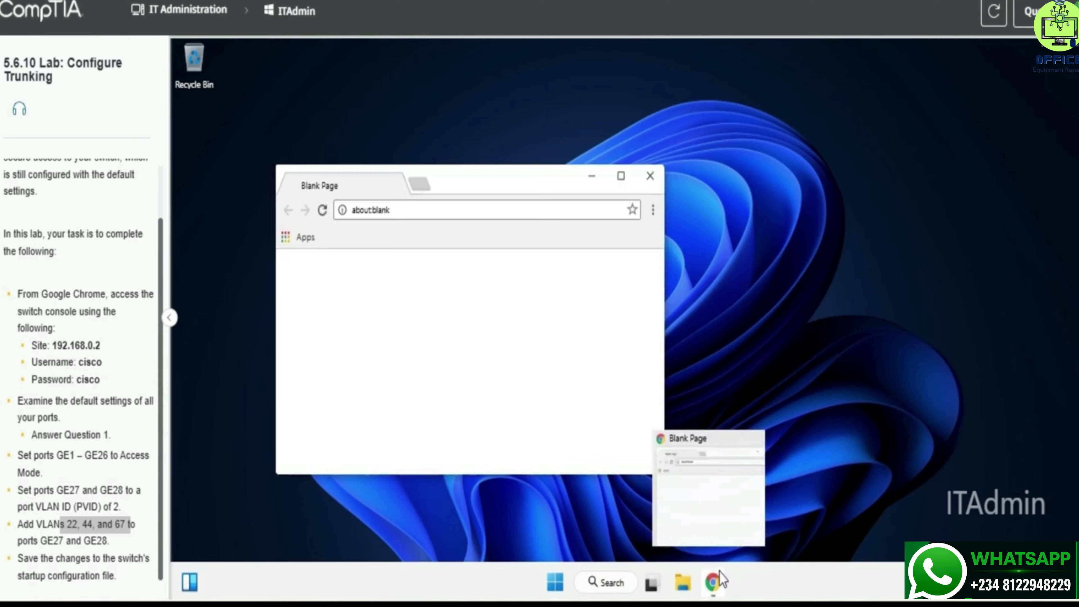
left_click(407, 213)
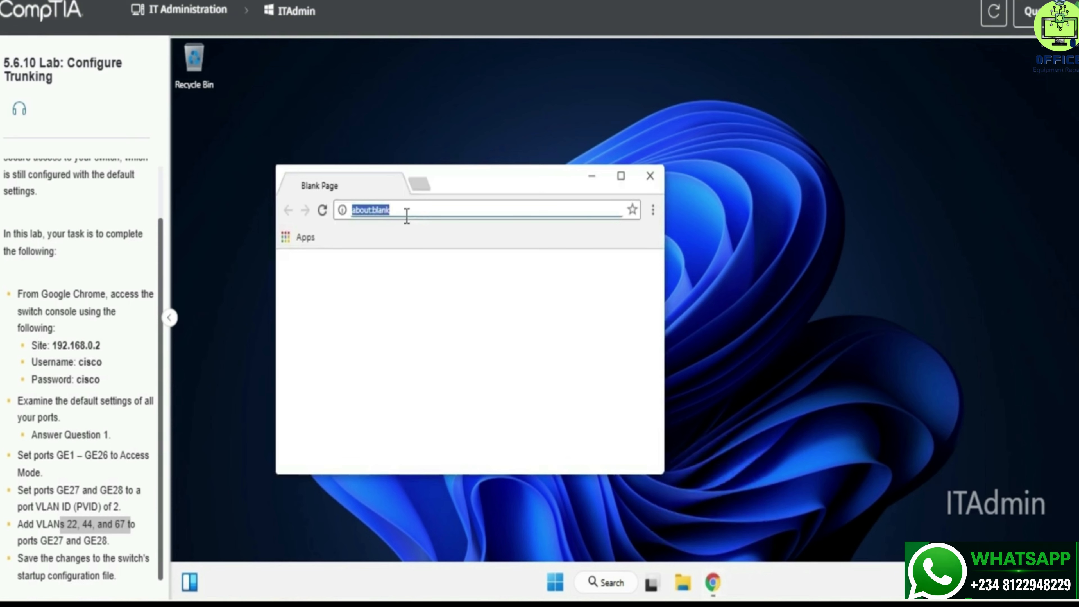
type("cisco")
key("Return")
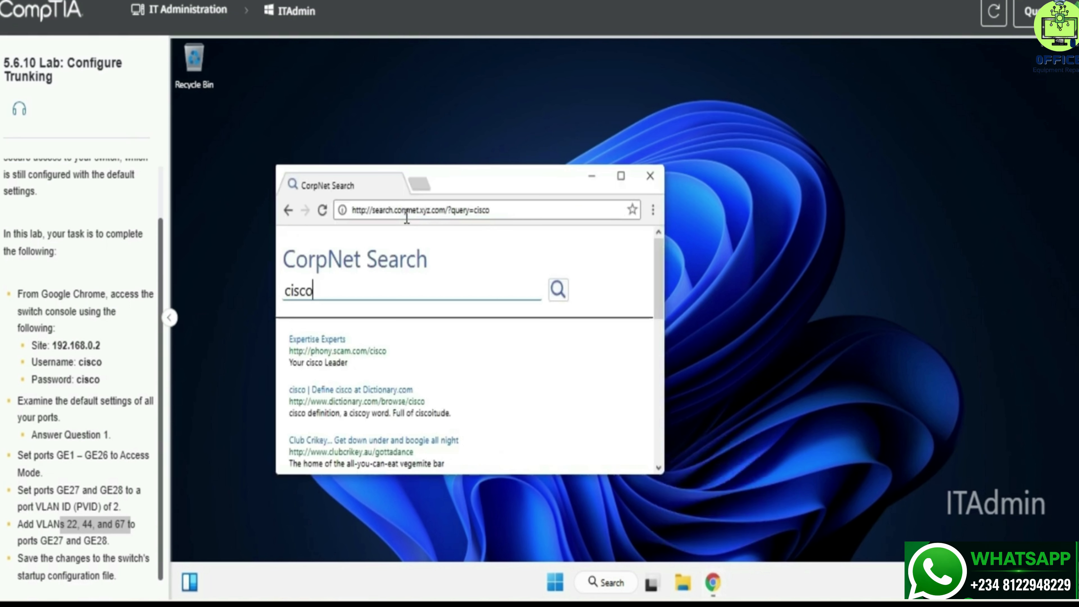
left_click(406, 216)
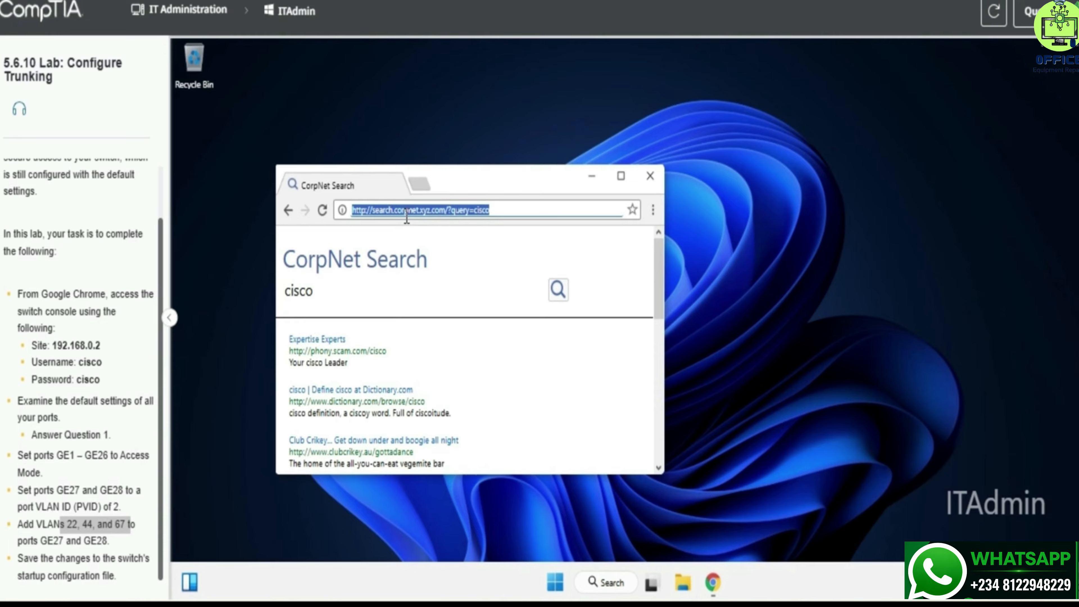
type("192")
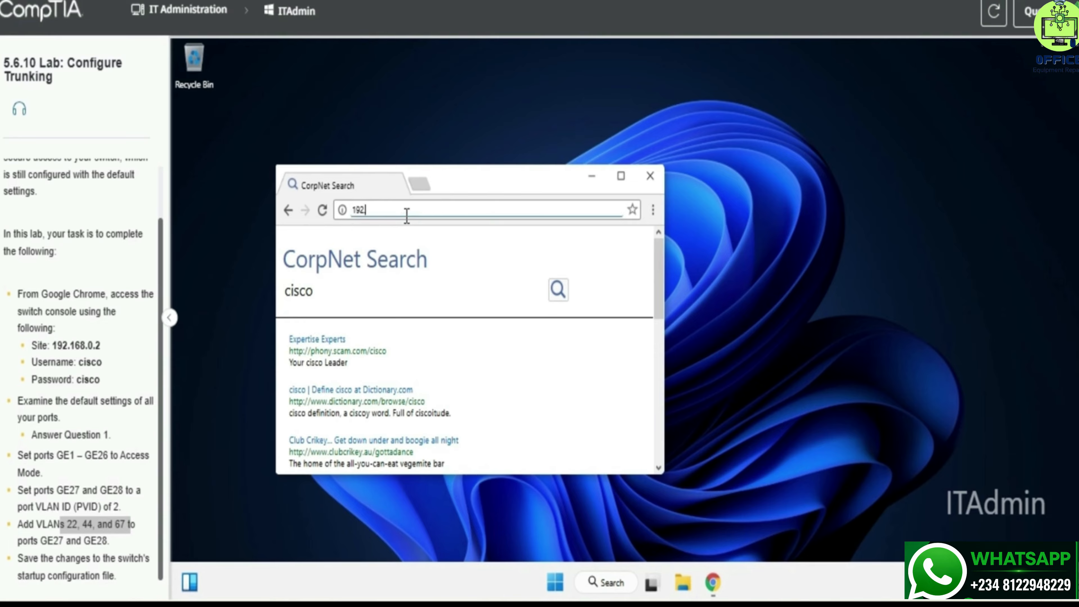
type(".168.0.2")
key("Return")
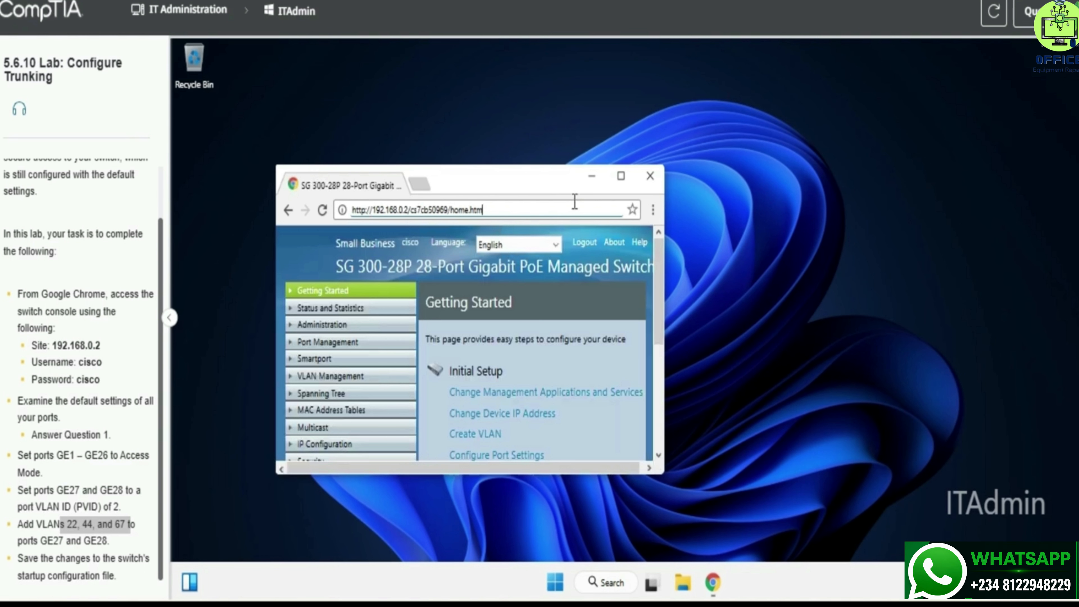
left_click(632, 178)
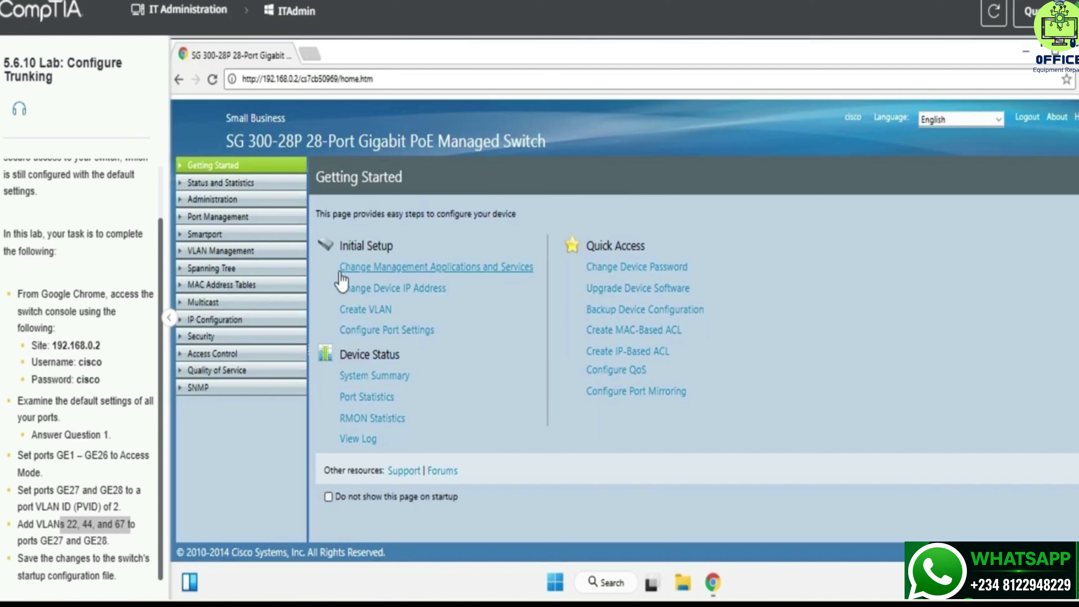
Step: Open VLAN Management > Port VLAN Membership and review the GE27–GE30 rows
left_click(214, 254)
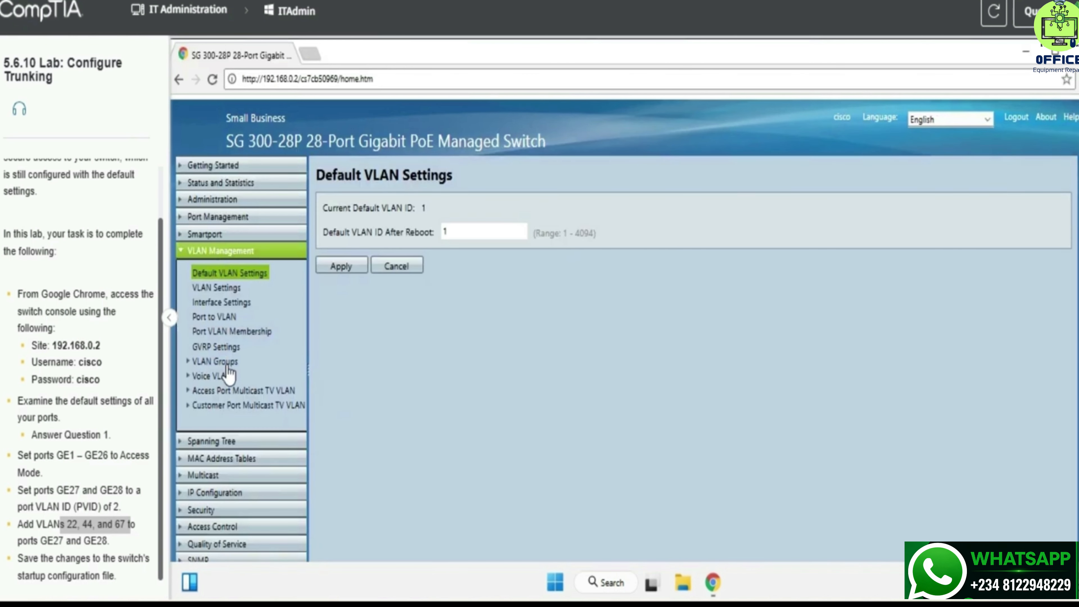
left_click(219, 362)
left_click(232, 332)
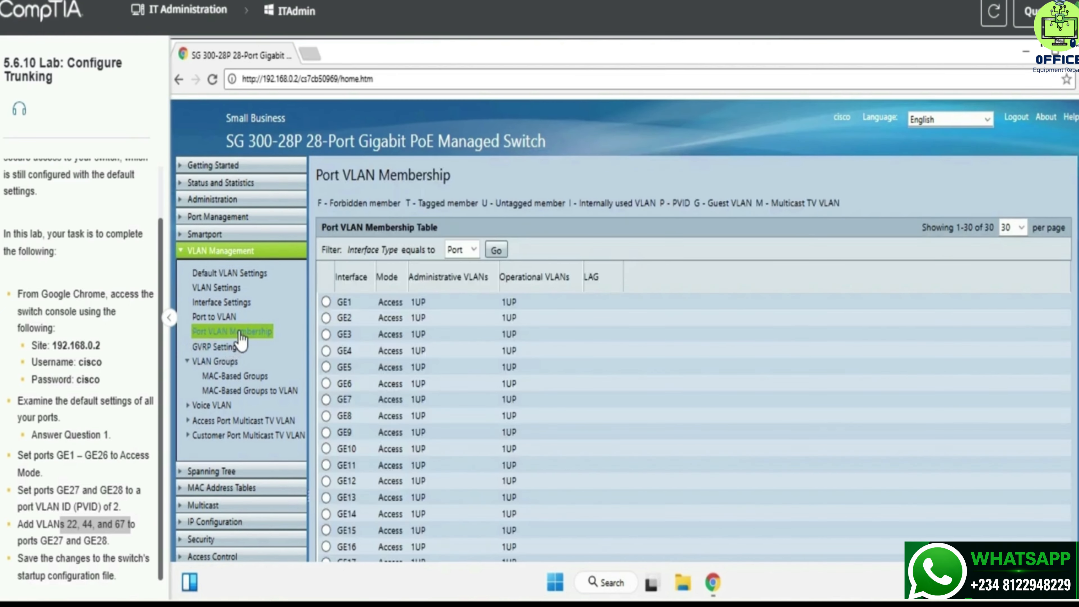
scroll(412, 415, "down", 5)
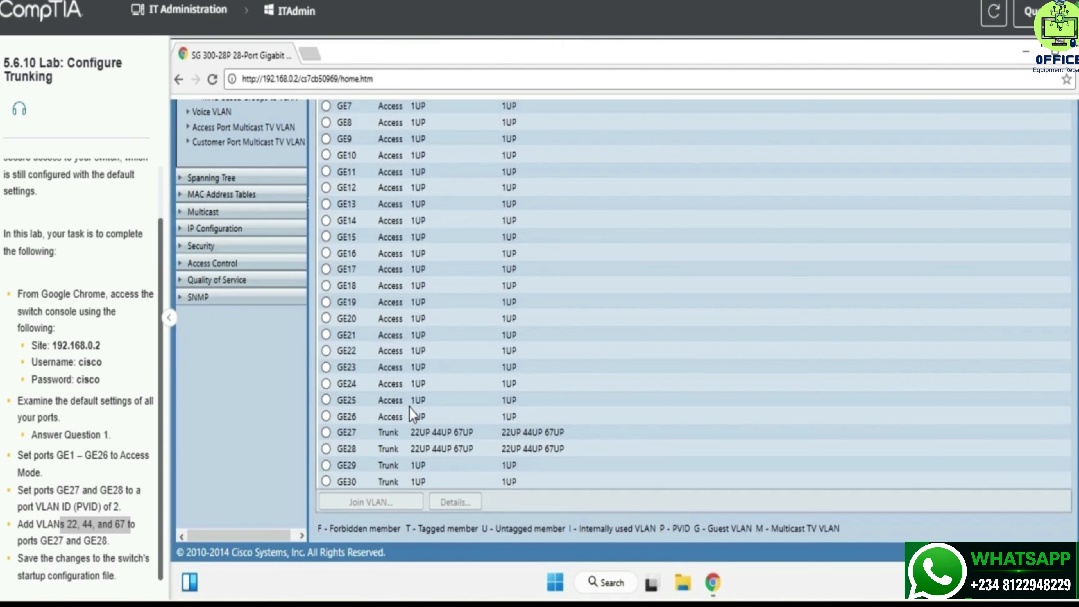
scroll(689, 353, "up", 5)
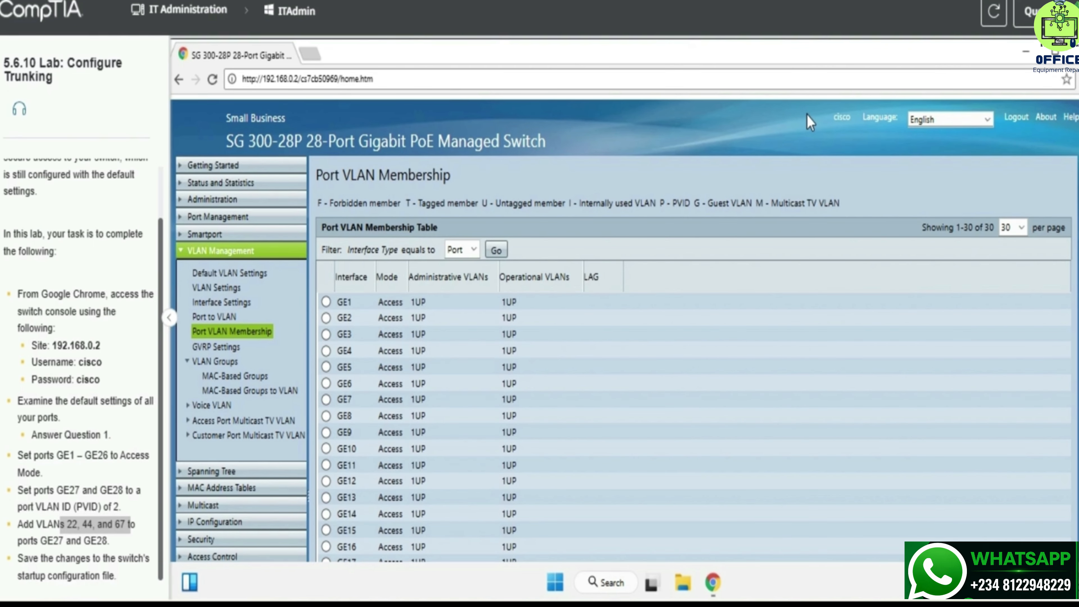
scroll(489, 387, "down", 5)
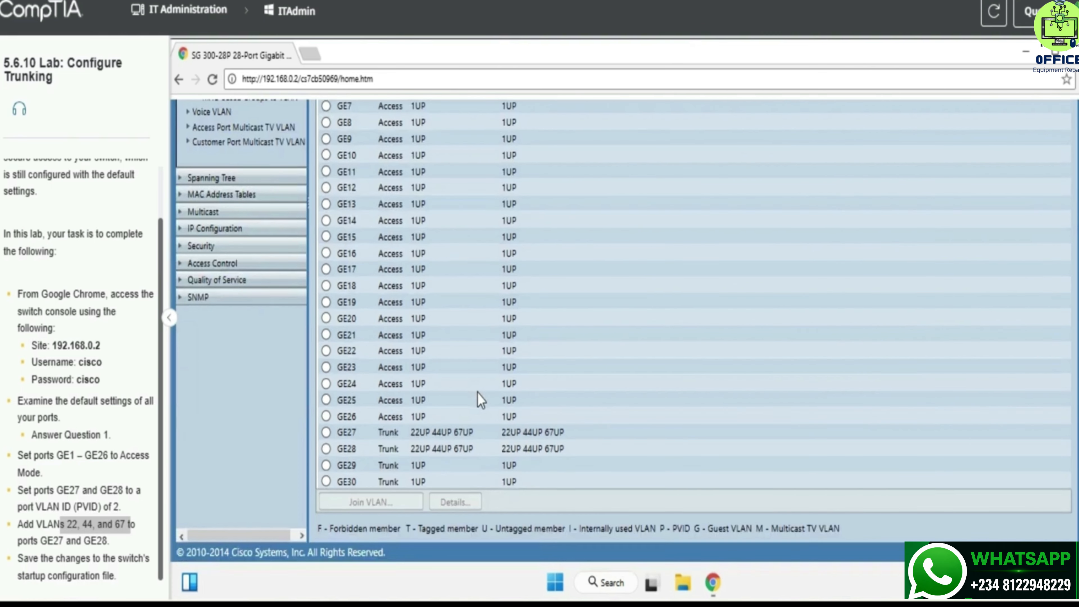
Step: Remove VLAN 67 from GE28's membership and apply the change
left_click(428, 448)
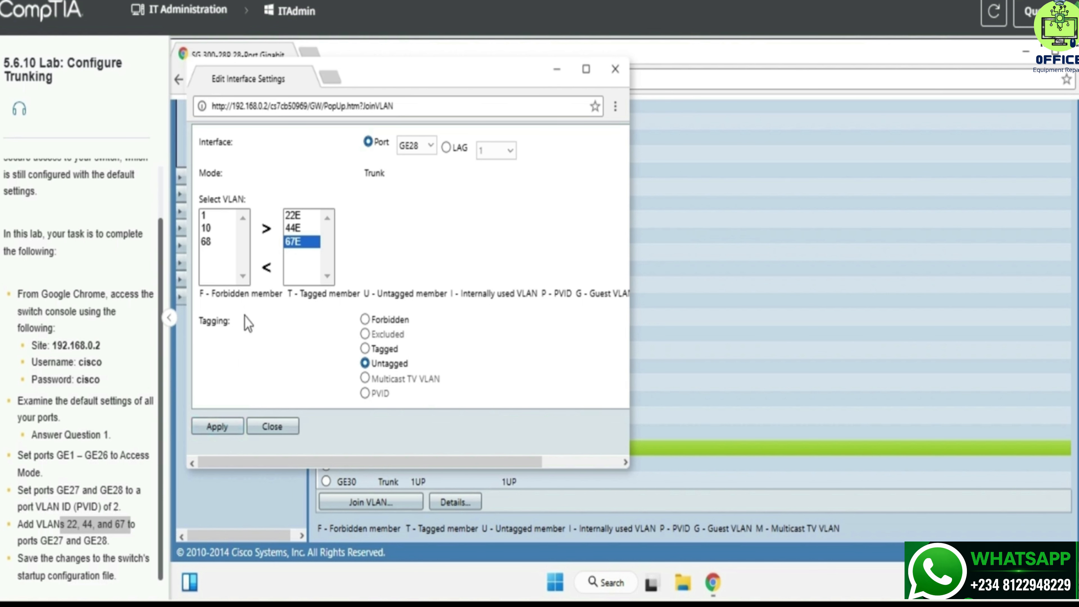
left_click(264, 264)
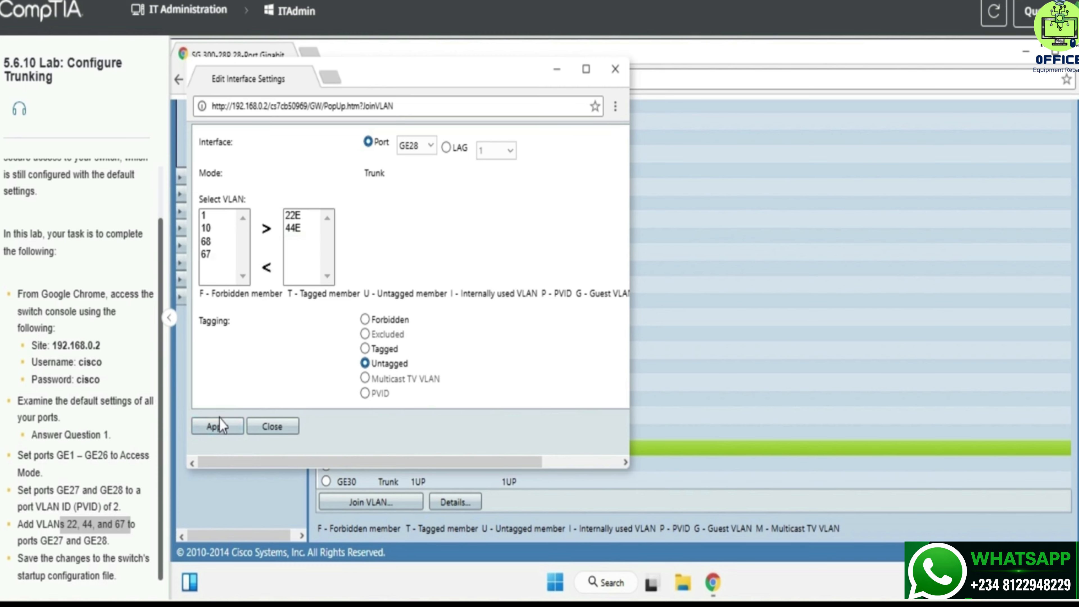
left_click(213, 433)
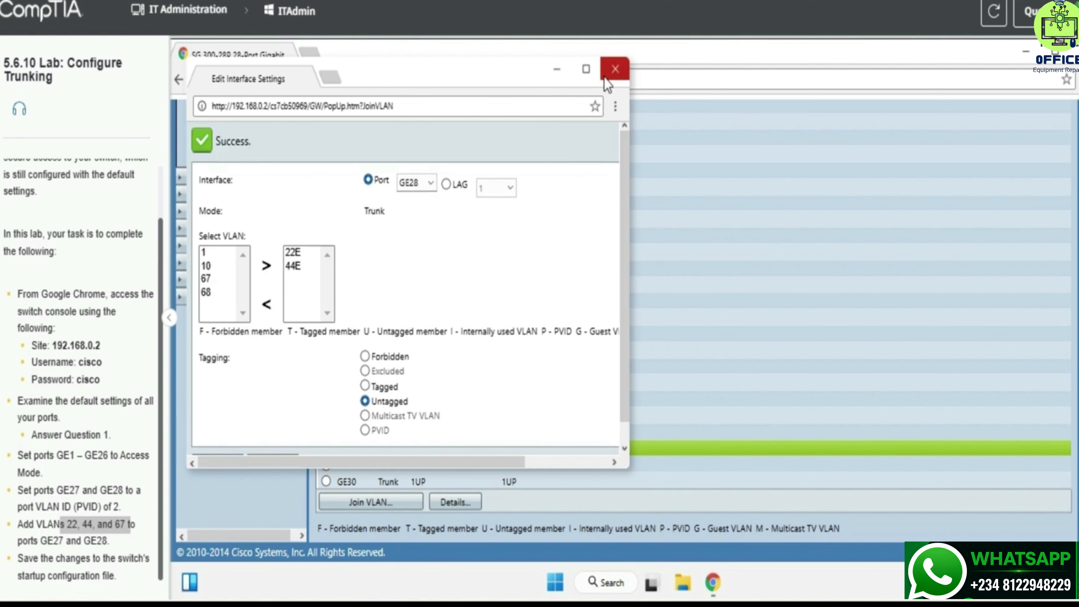
left_click(614, 69)
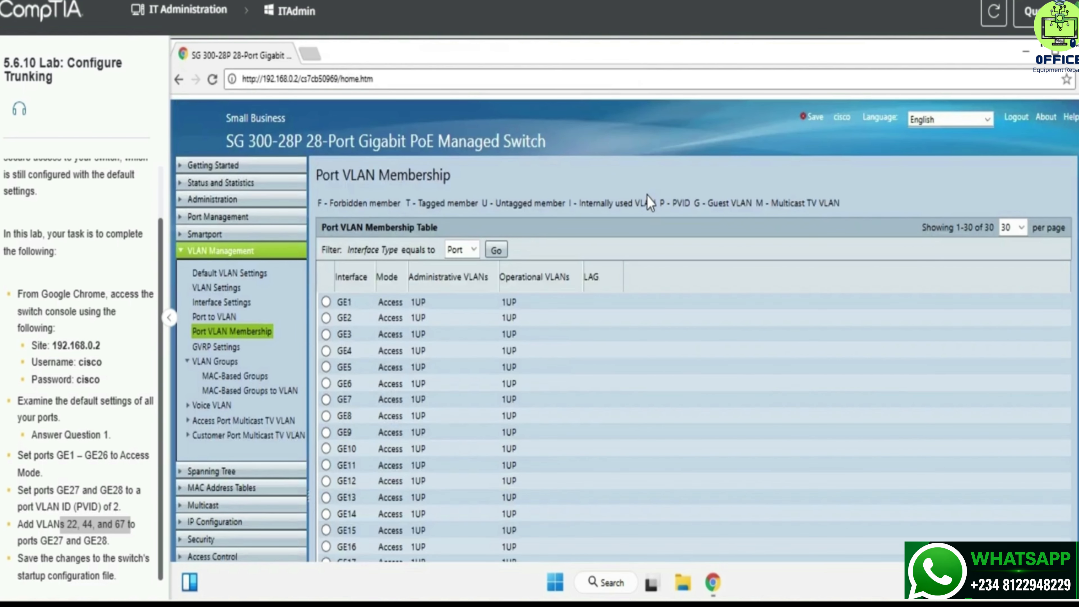
Step: Re-add VLAN 67 to GE28 so it carries 22, 44 and 67, and apply
scroll(625, 206, "down", 6)
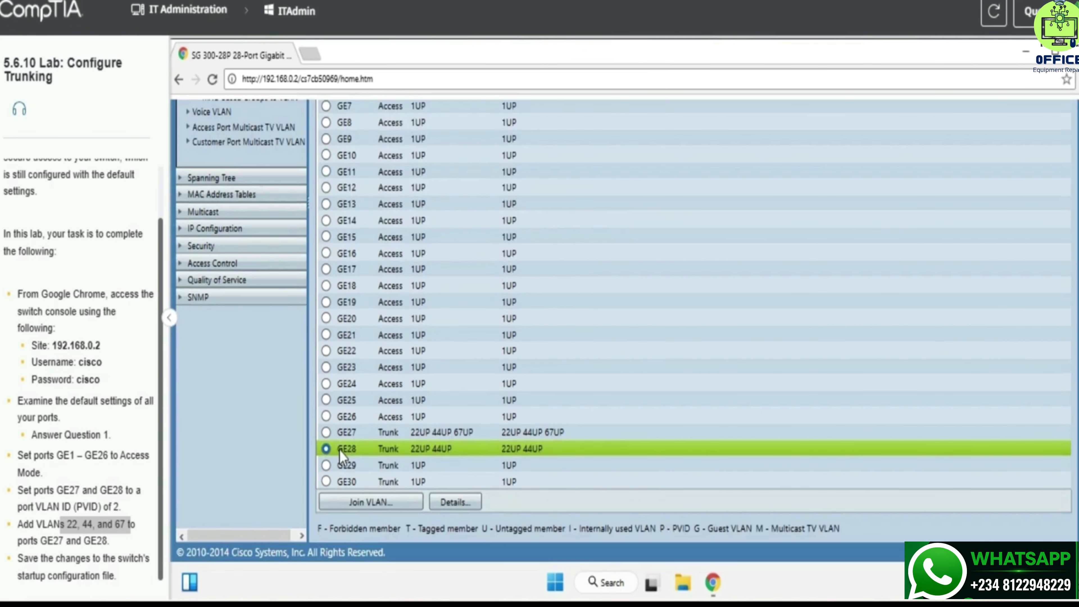
left_click(330, 501)
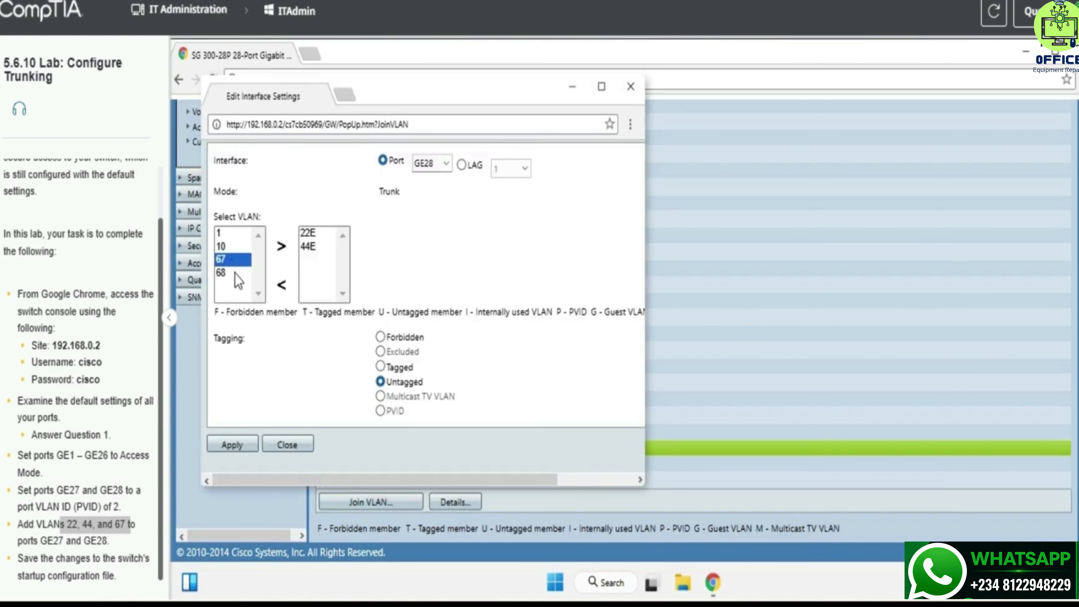
left_click(281, 248)
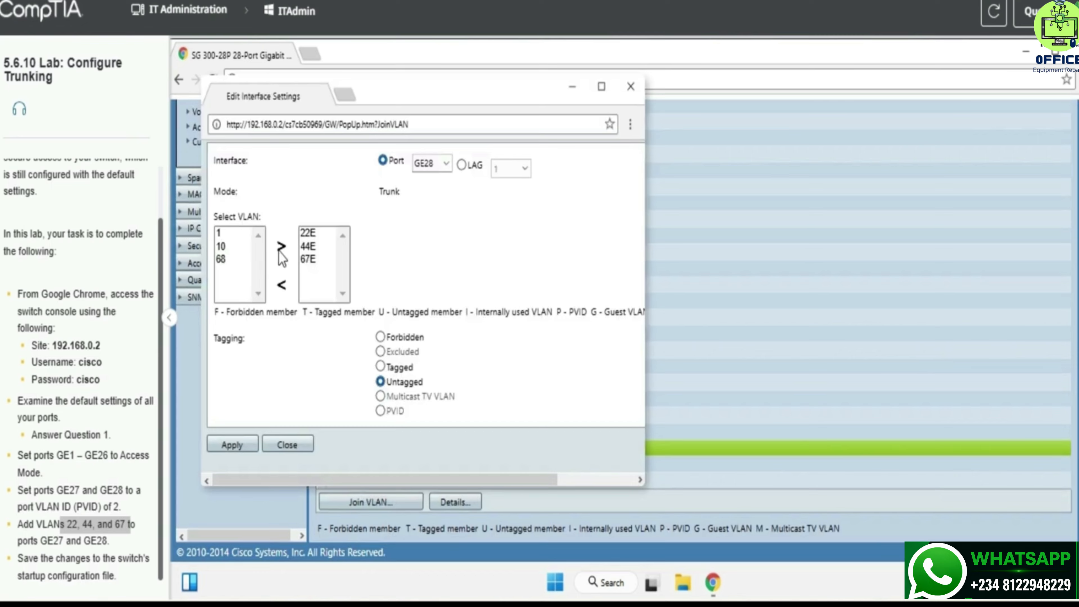
left_click(242, 444)
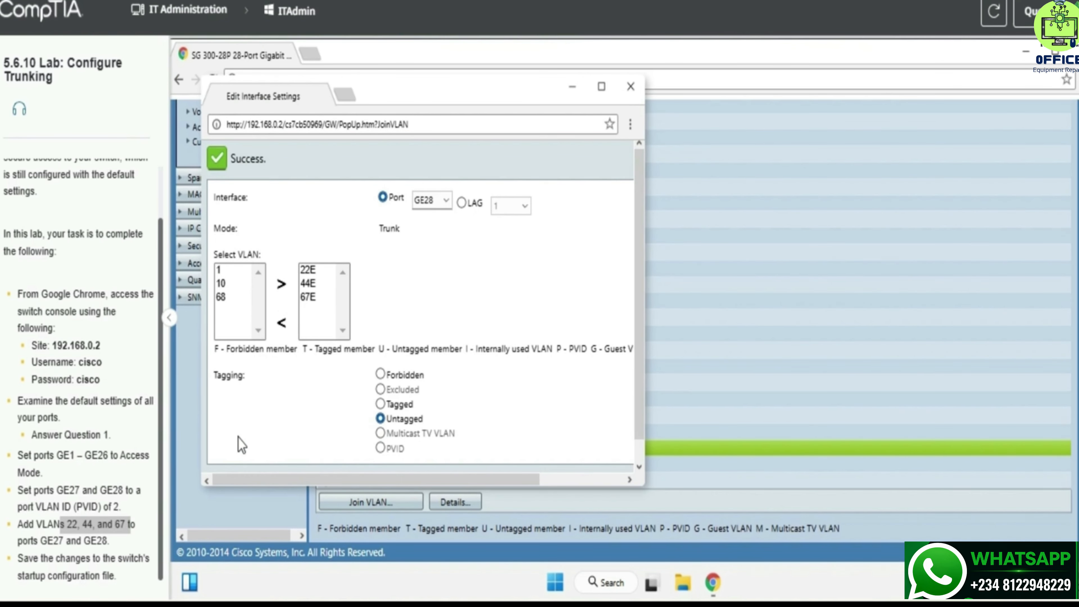
left_click(627, 96)
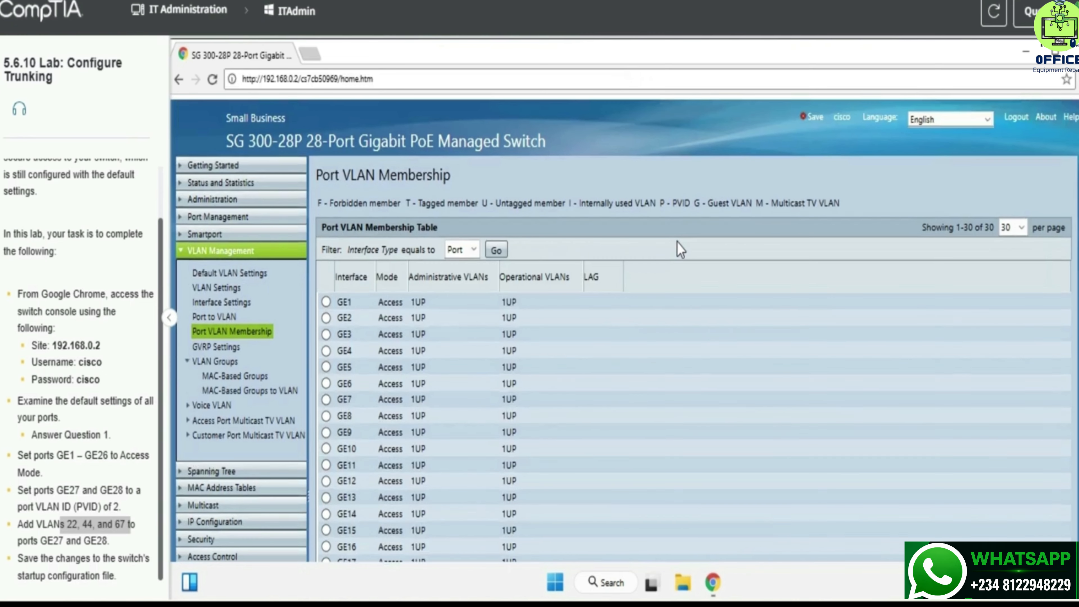
Step: Copy the running configuration to startup configuration, completing the 642-byte transfer
left_click(811, 117)
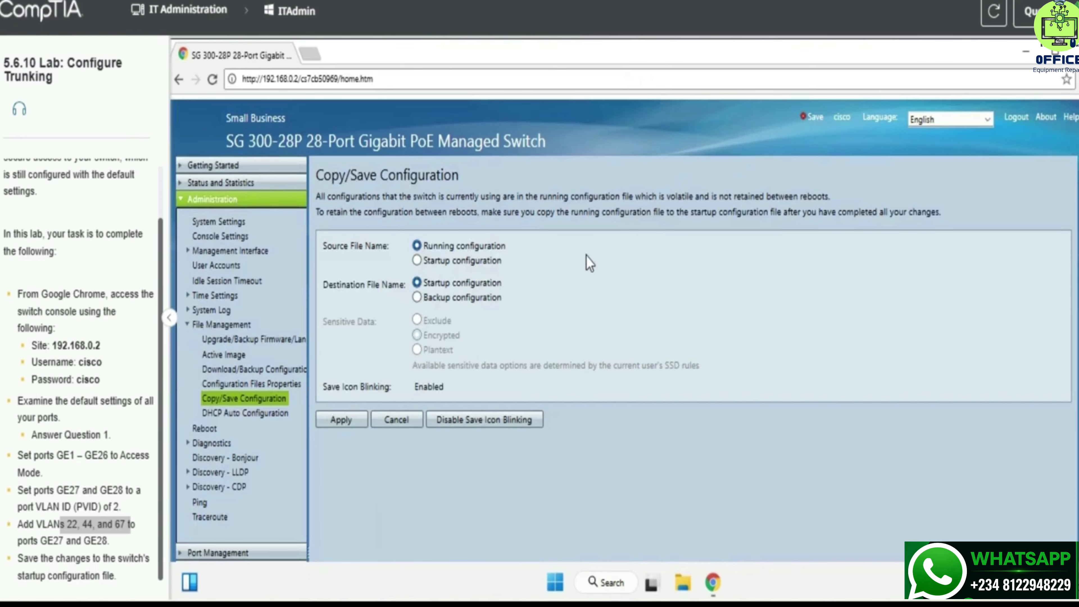
left_click(353, 419)
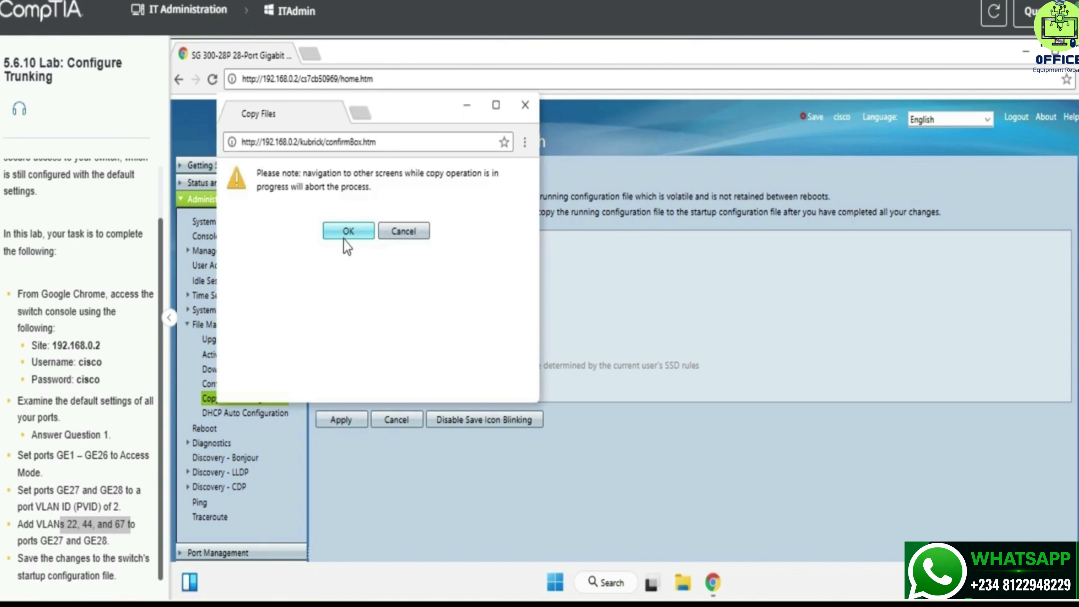
left_click(344, 233)
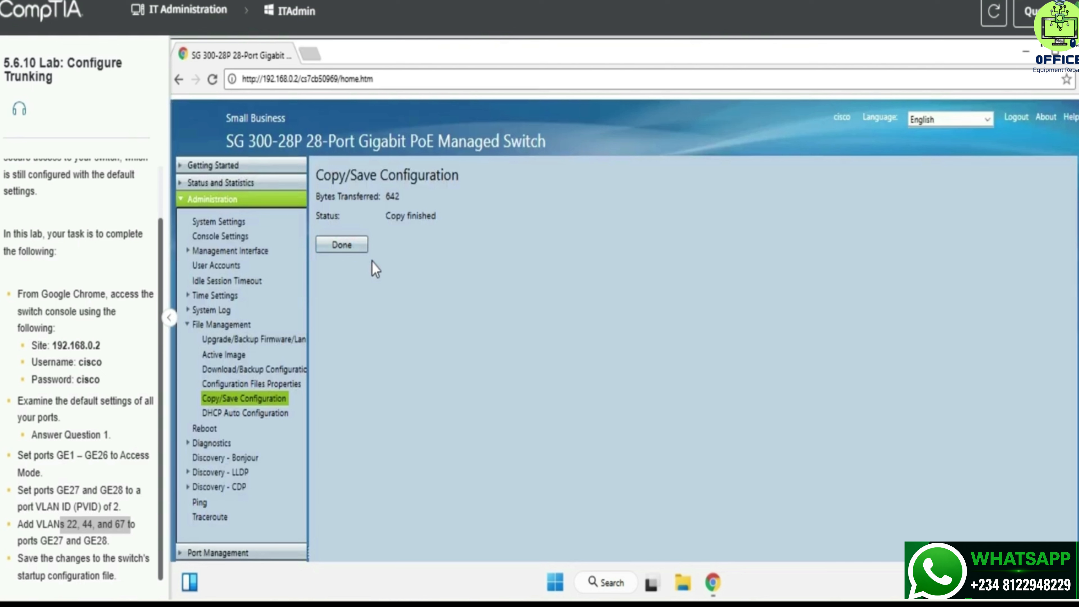
left_click(353, 246)
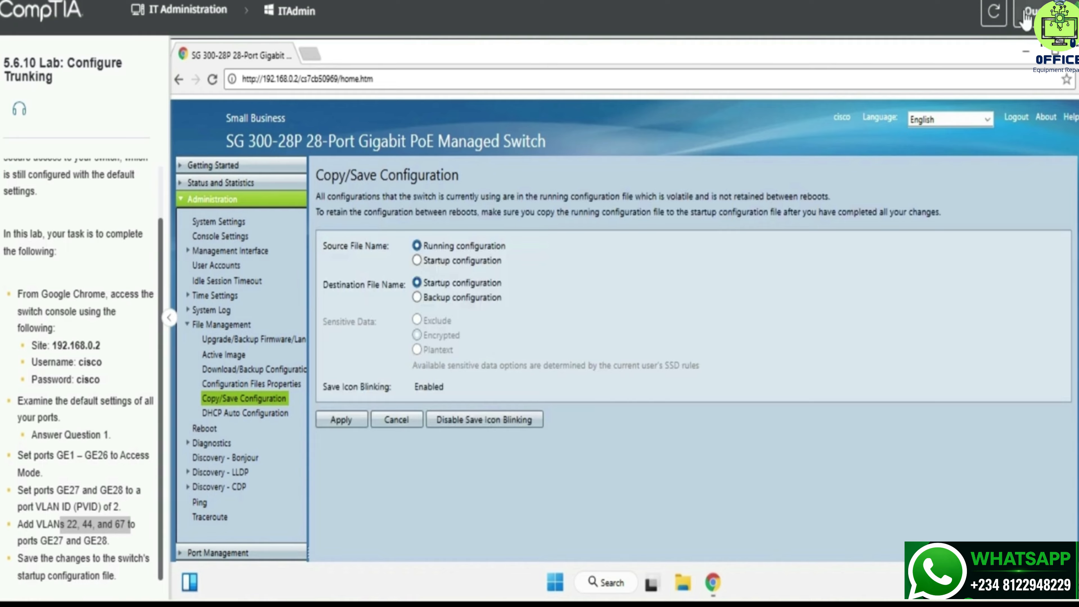
Step: Open the Lab Questions panel and run Check Answers to show the 5.6.10 score
left_click(1025, 20)
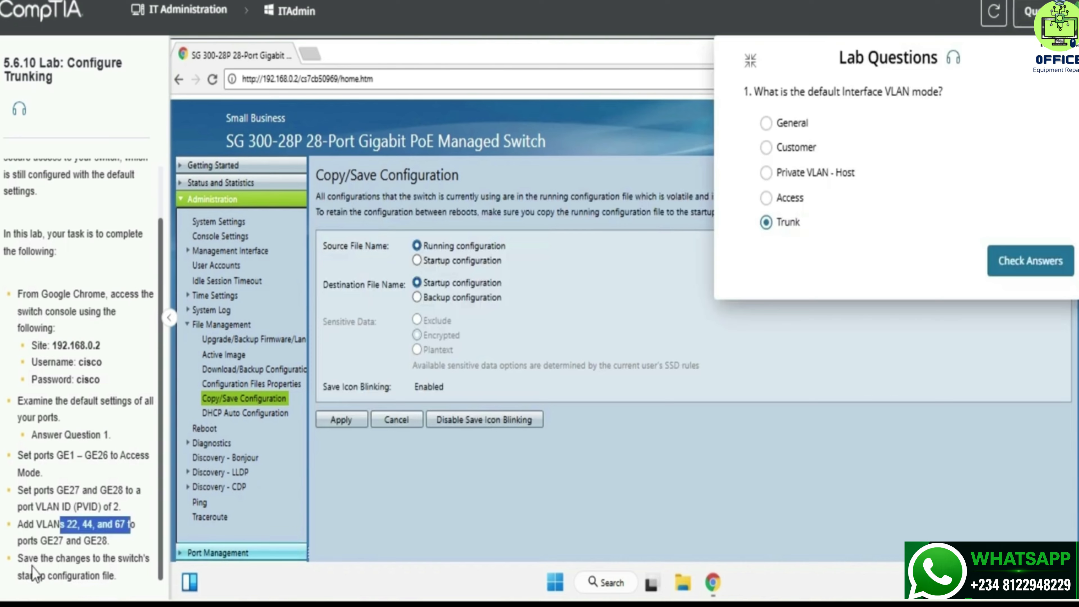
left_click_drag(24, 560, 97, 560)
left_click(97, 561)
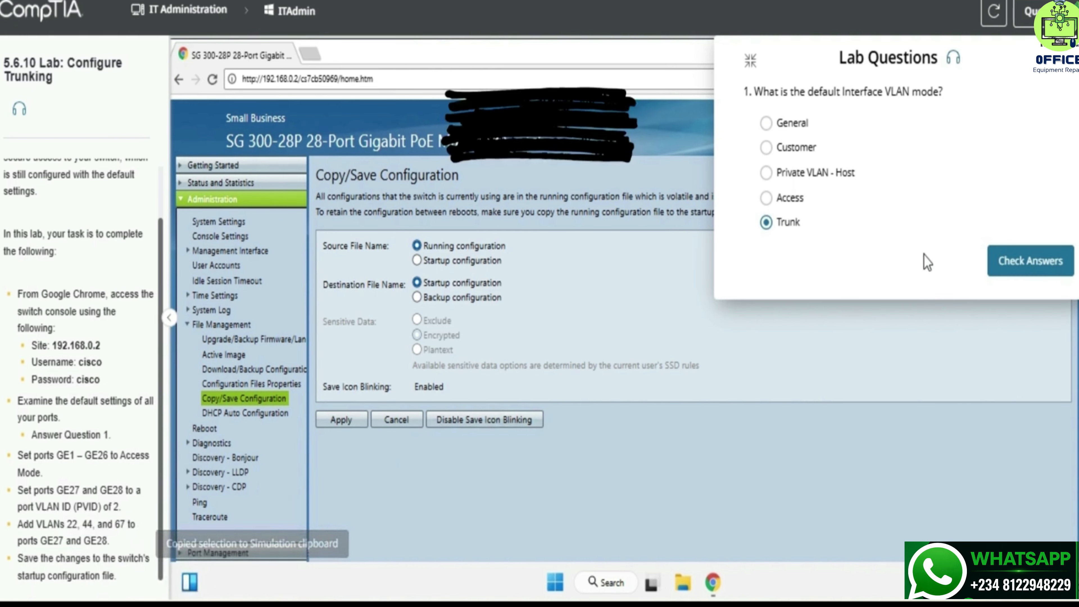
left_click(1022, 274)
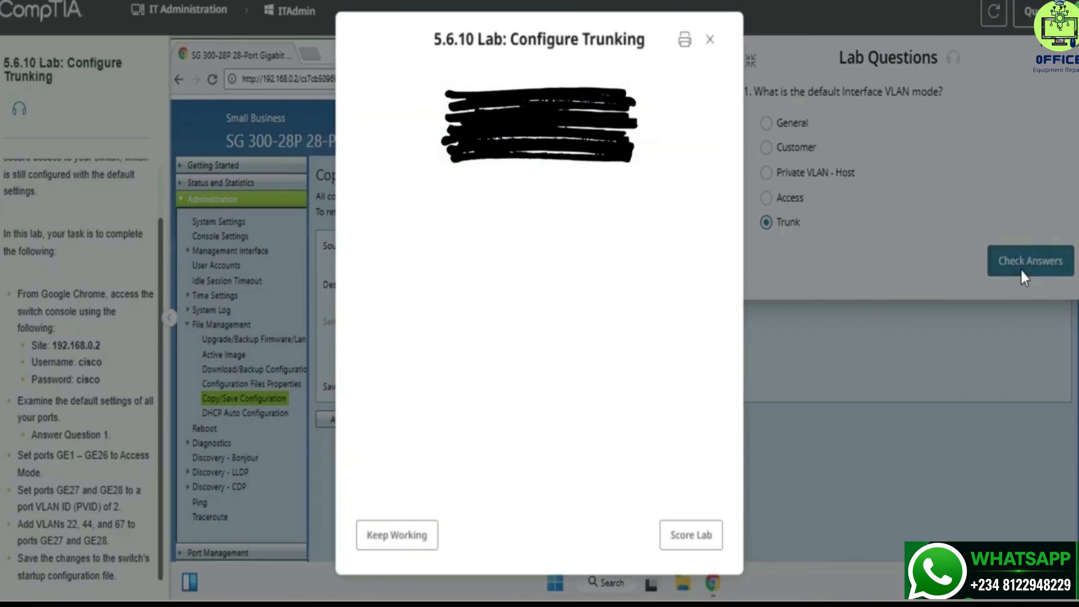